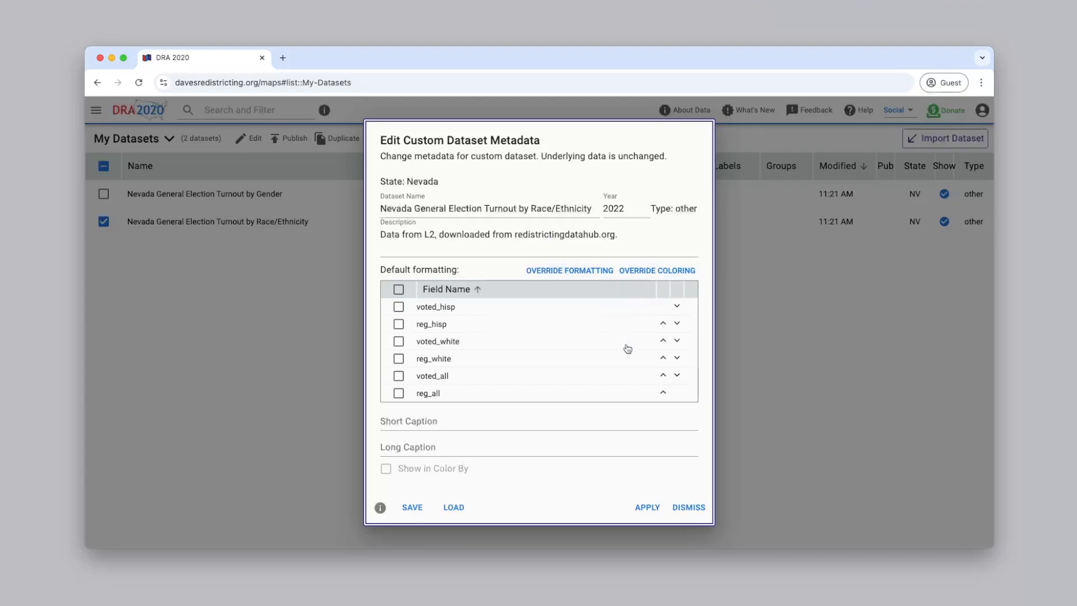
Step: Close the dataset metadata dialog and go to the My Maps list
click(689, 509)
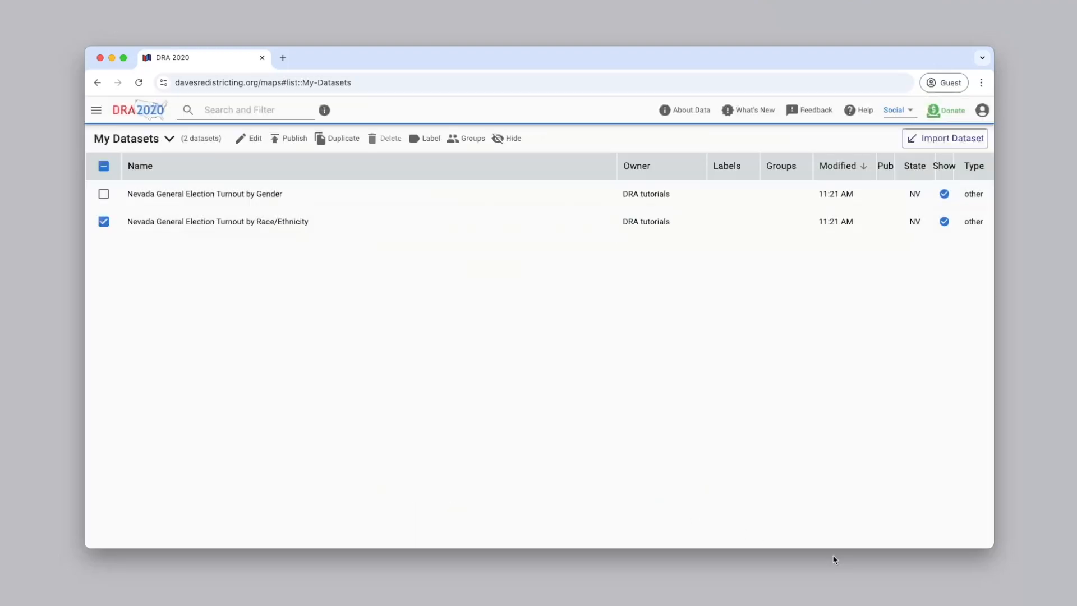
click(146, 139)
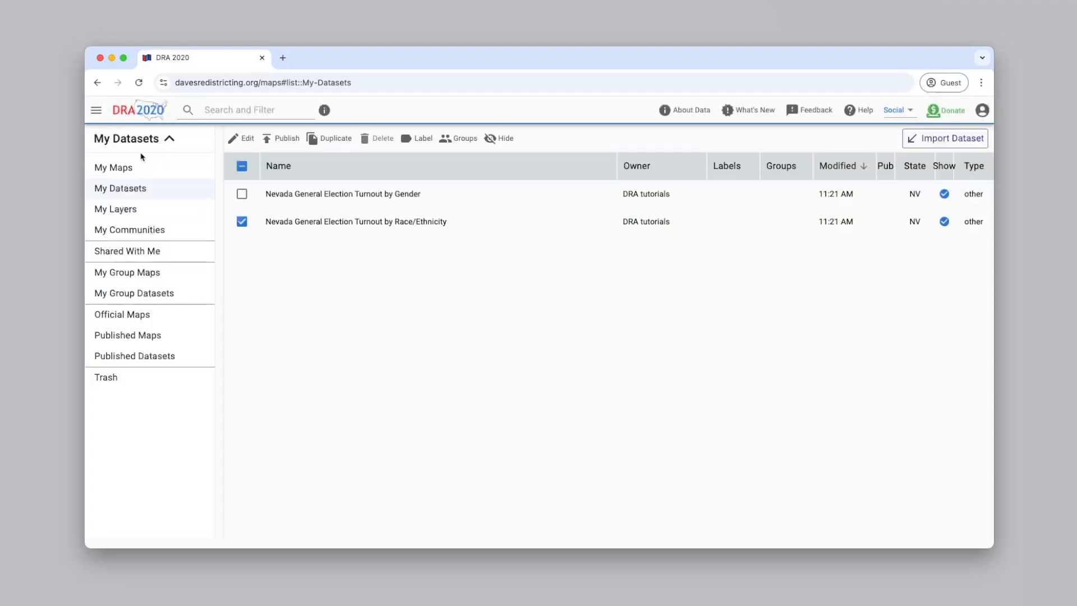
click(143, 164)
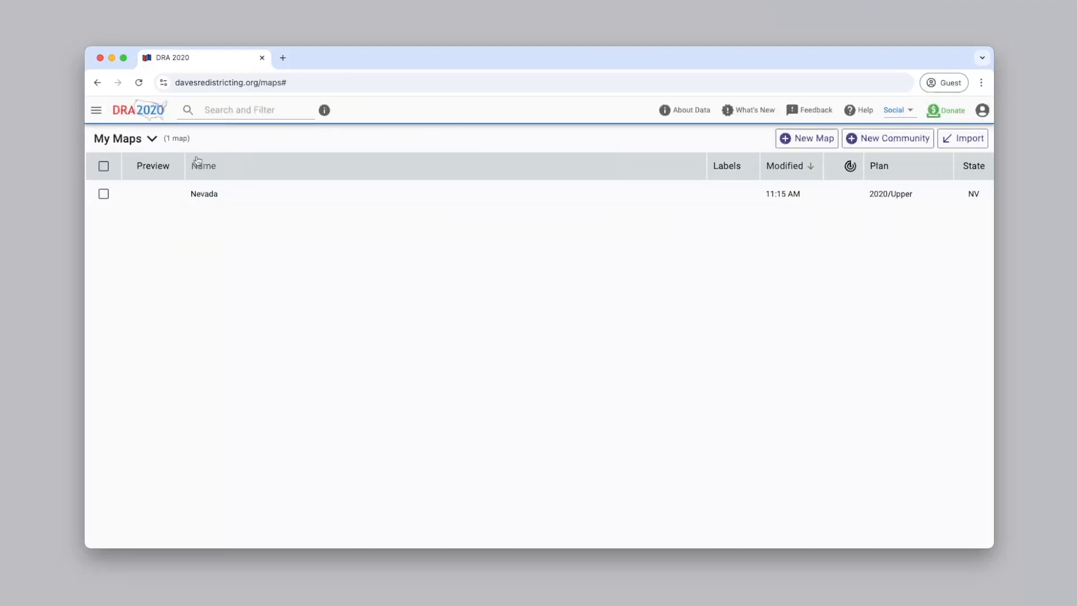
Step: In My Datasets, edit the Nevada General Election Turnout by Race/Ethnicity dataset and open its formatting override
click(151, 139)
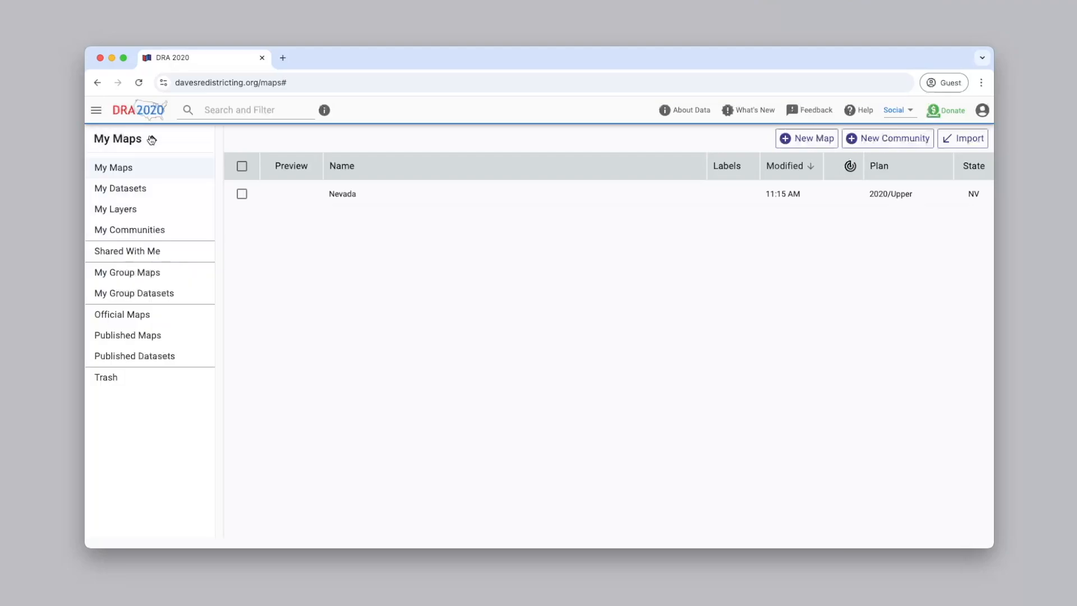
click(152, 188)
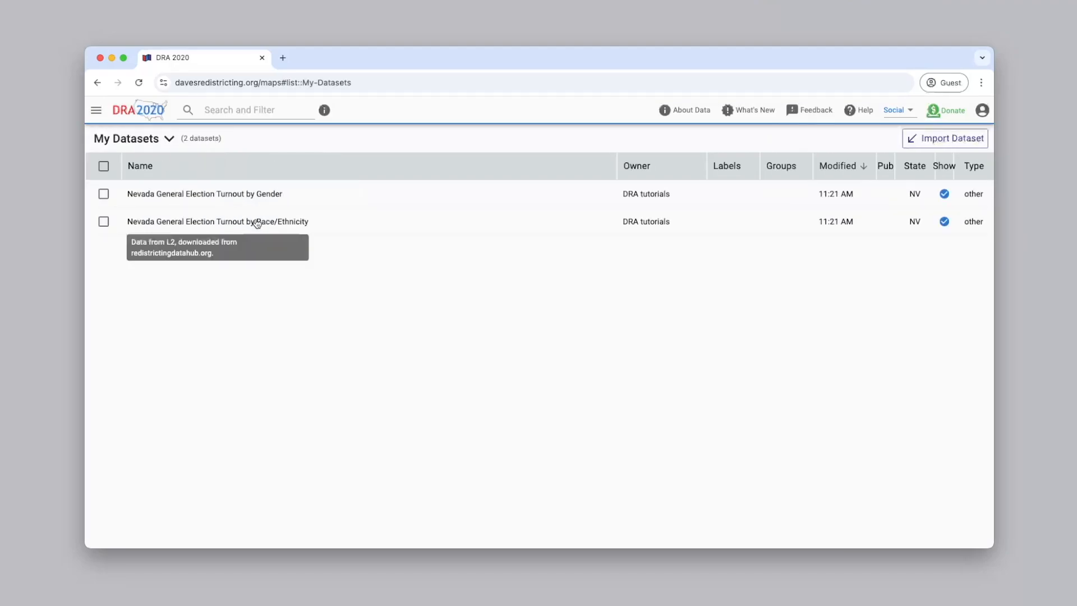
click(257, 223)
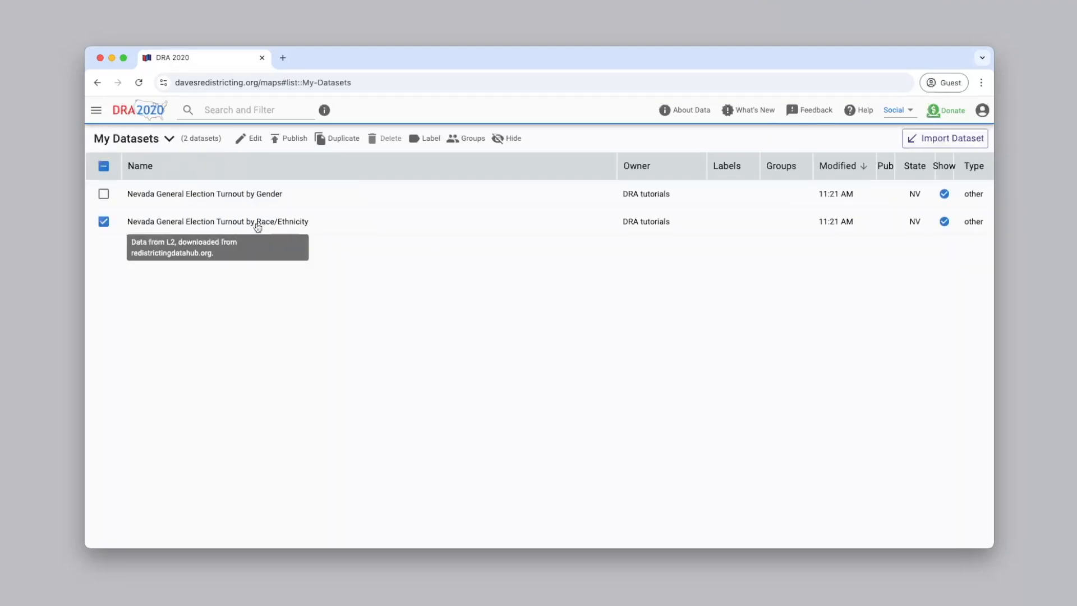
click(255, 145)
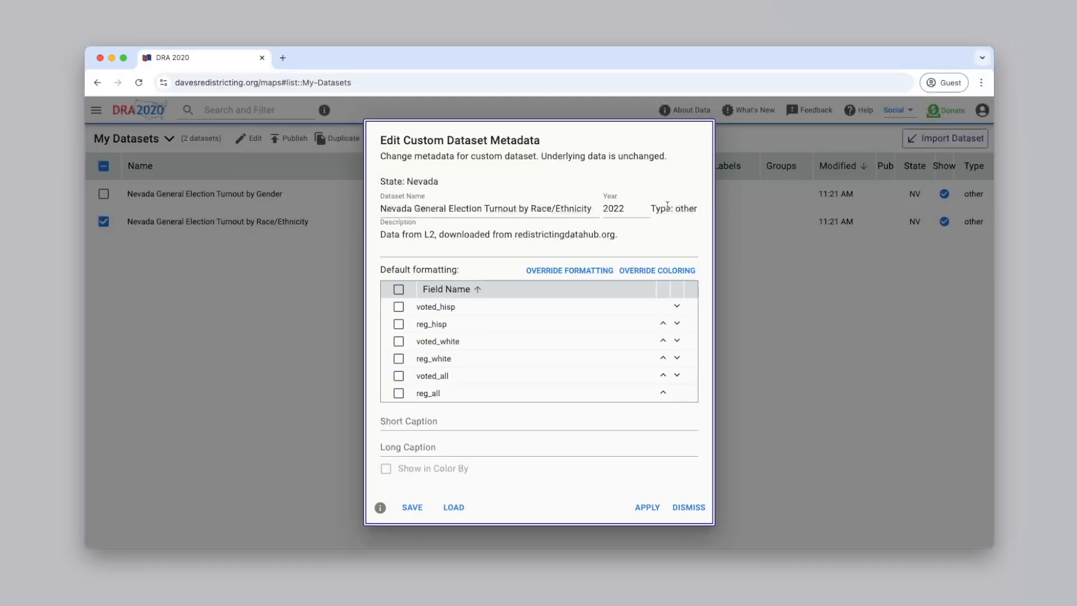
click(606, 274)
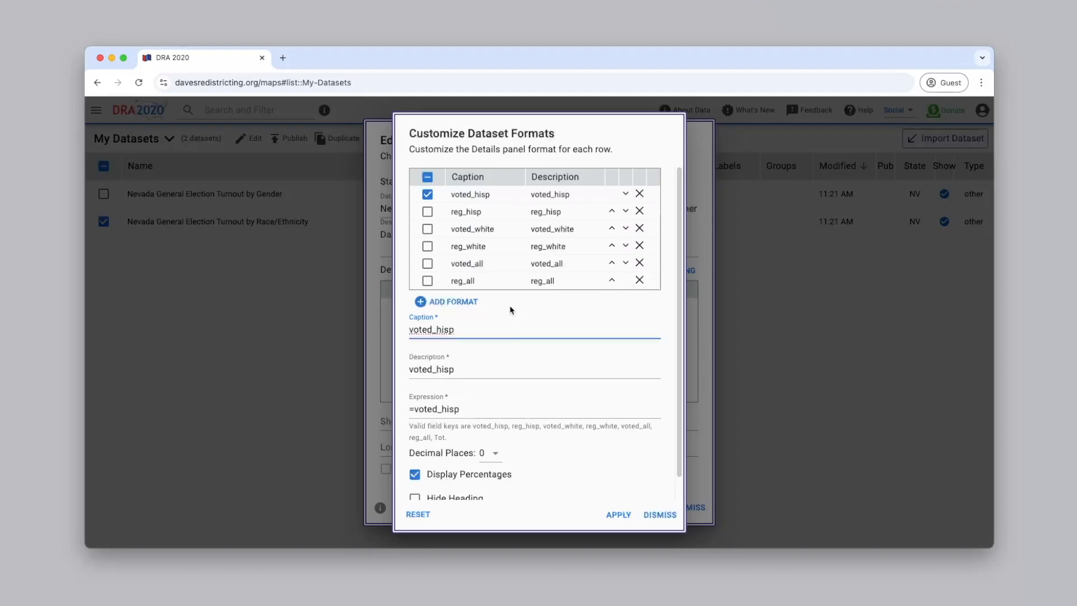
Step: Add a format captioned hisp_turnout with the description "Turnout among registered Hispanic voters"
click(458, 311)
click(457, 330)
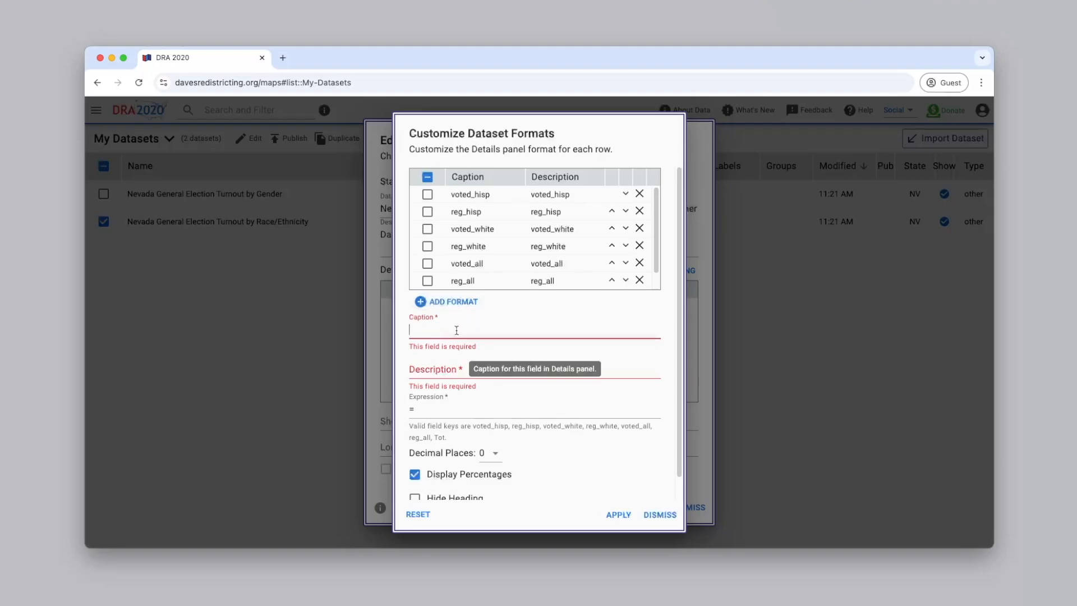
text(hisp)
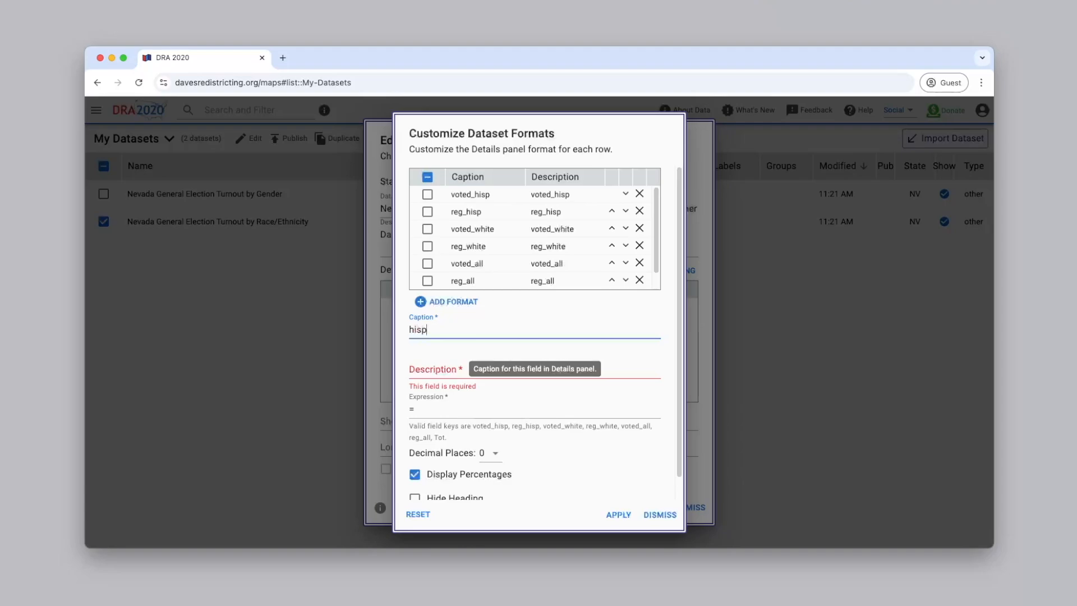
text(_turnout)
click(440, 368)
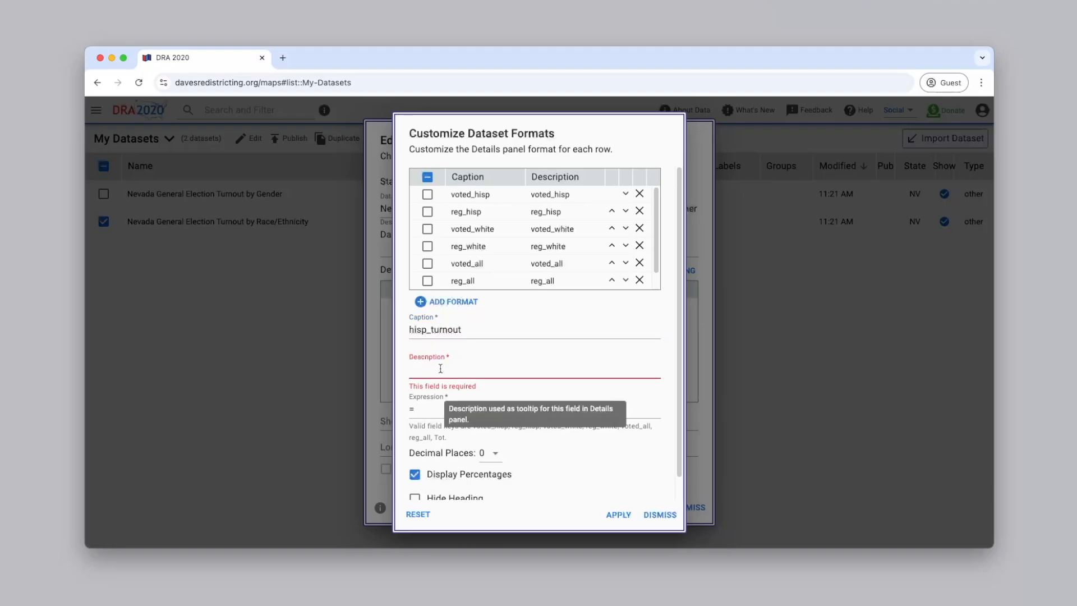
text(Turnout among regi)
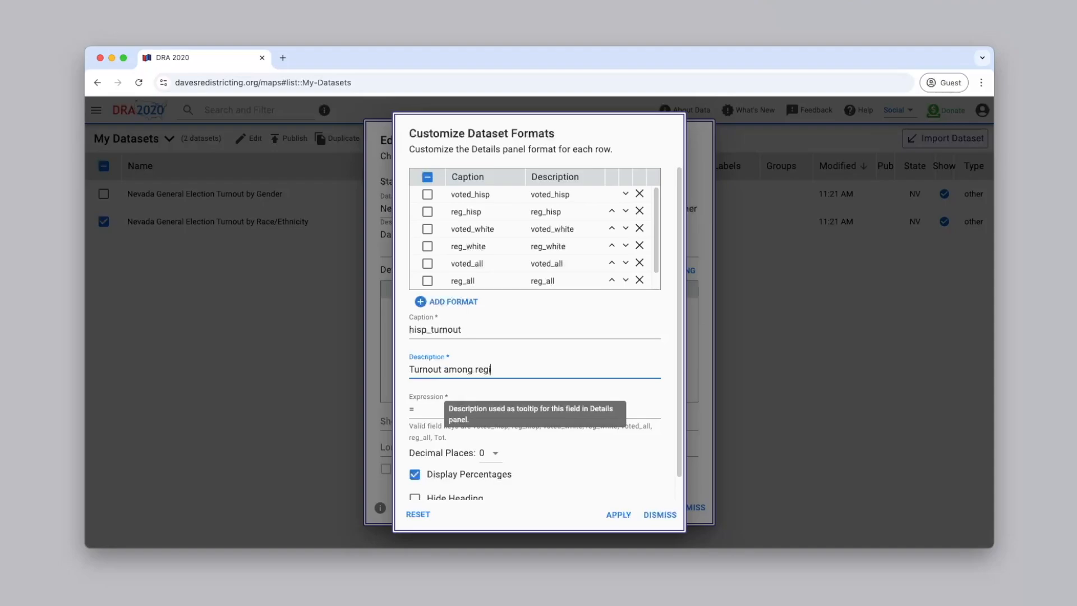
text(stered Hispanic voters)
Step: Set the new hisp_turnout format's expression to =voted_hisp/reg_hisp
click(453, 411)
text(=voted_hisp)
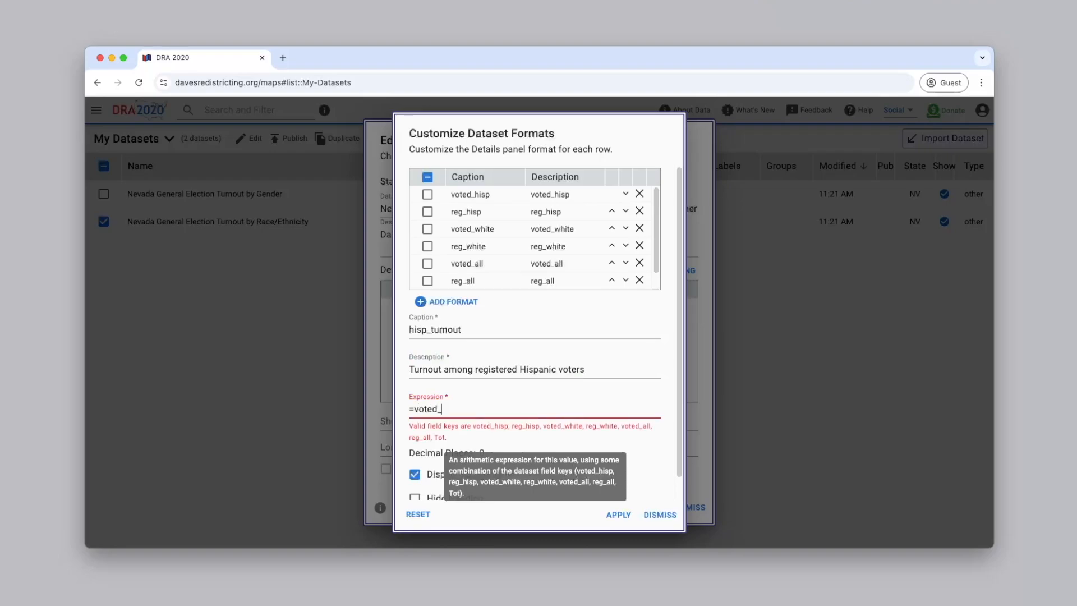
text(/reg_hisp)
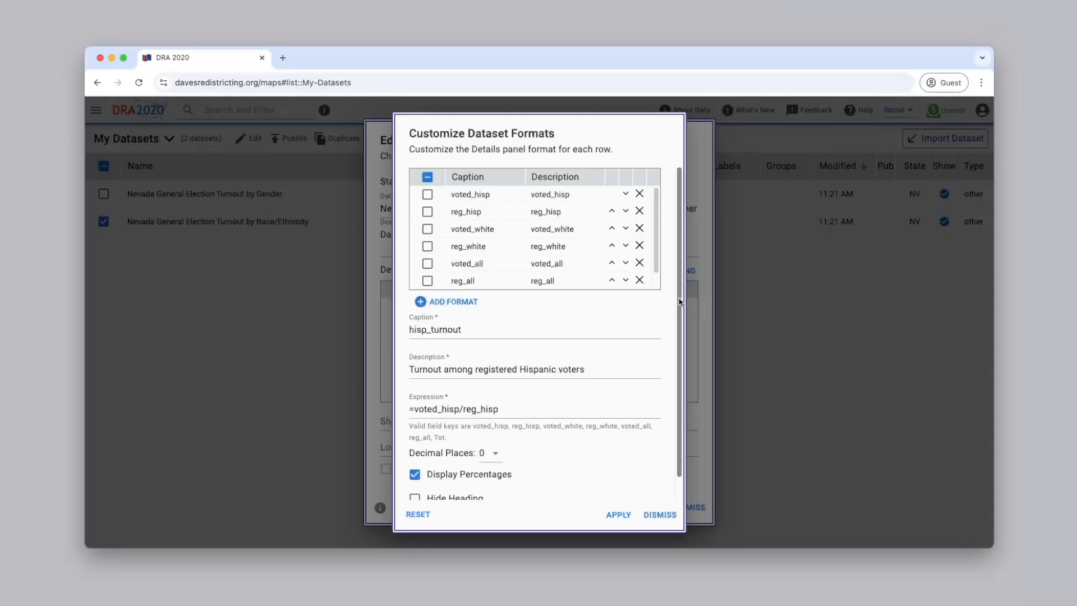
Step: Examine the Display Percentages and Decimal Places options of the hisp_turnout format and its row in the formats list
scroll(678, 309, down, 2)
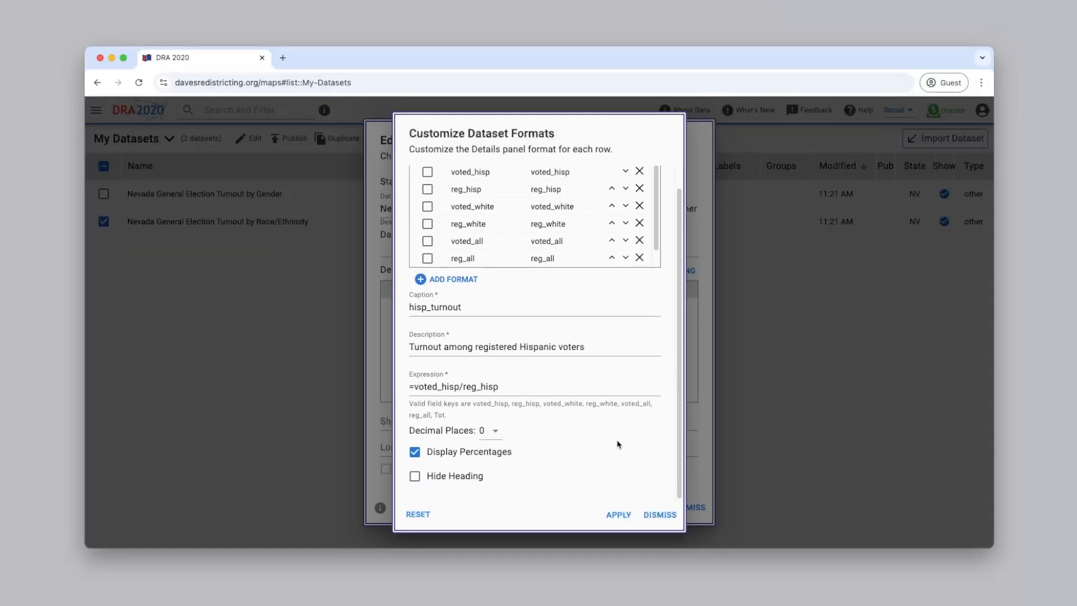
mouse_move(509, 457)
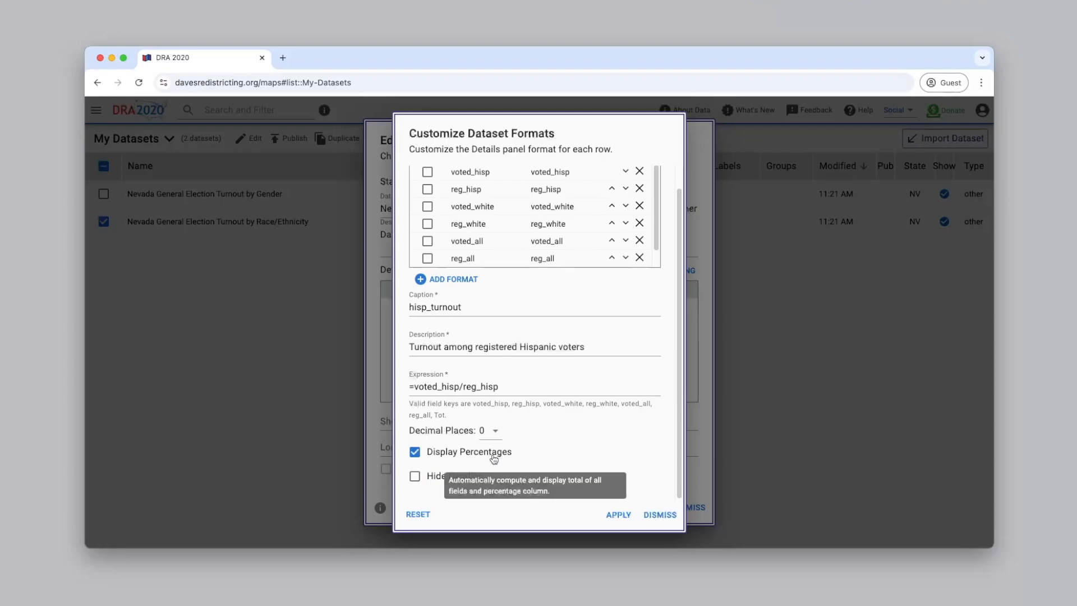
click(497, 433)
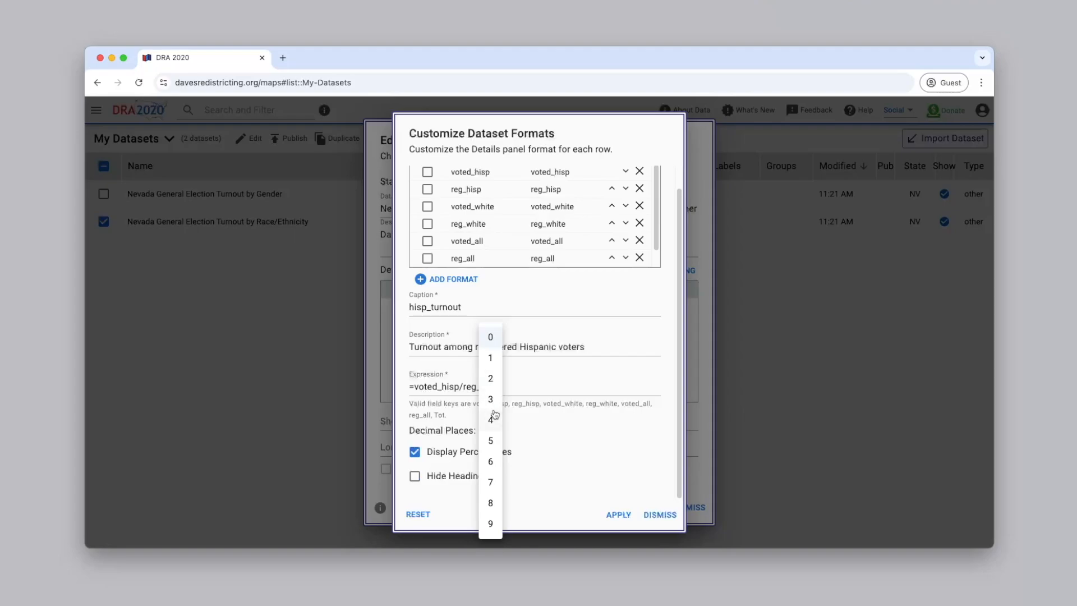
click(527, 455)
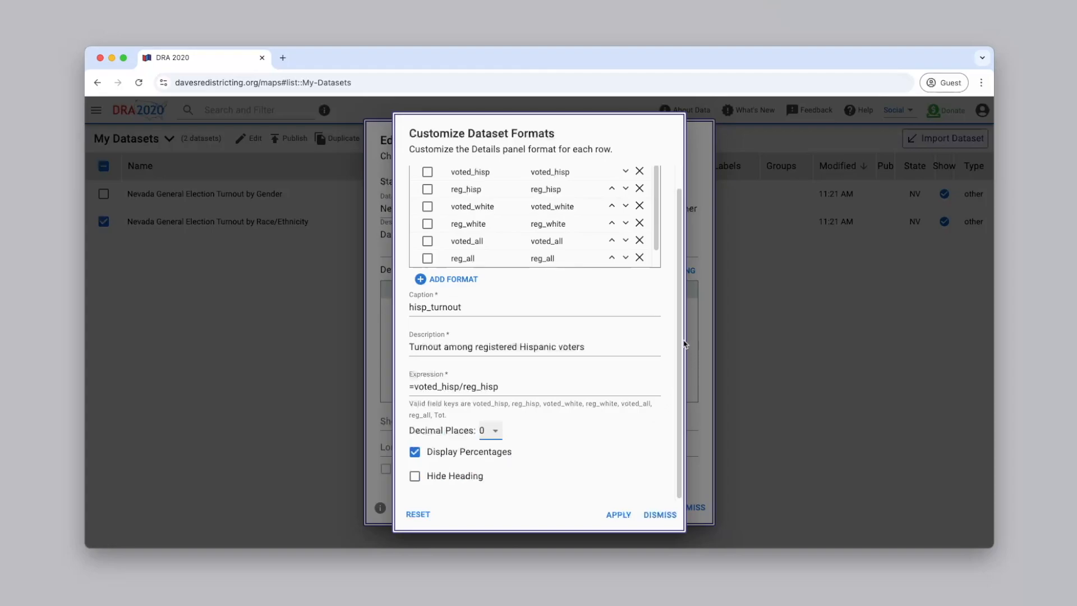
scroll(678, 314, up, 2)
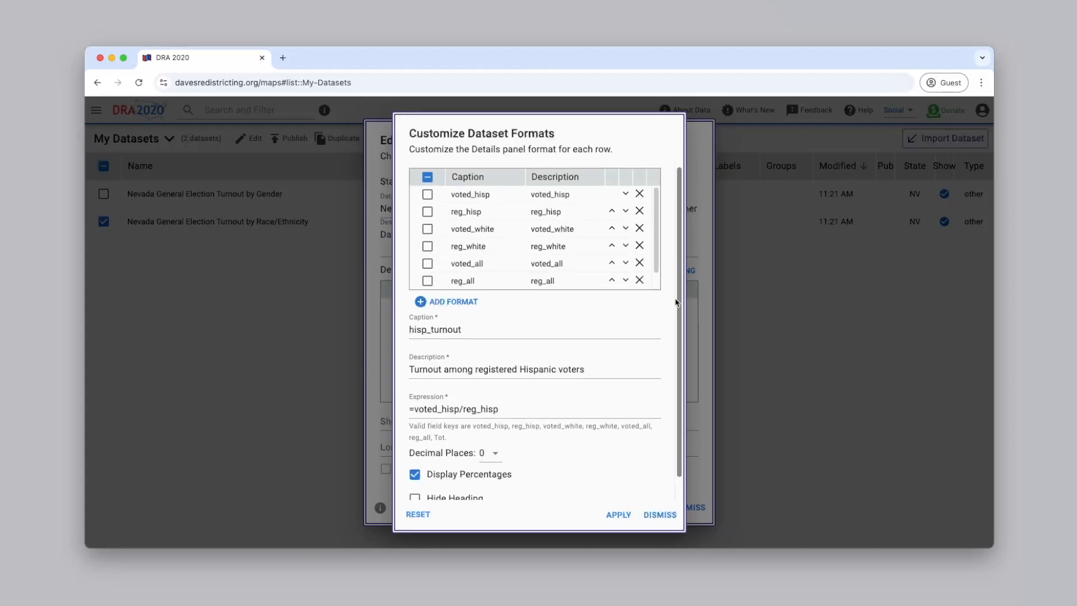
drag(655, 205, 655, 221)
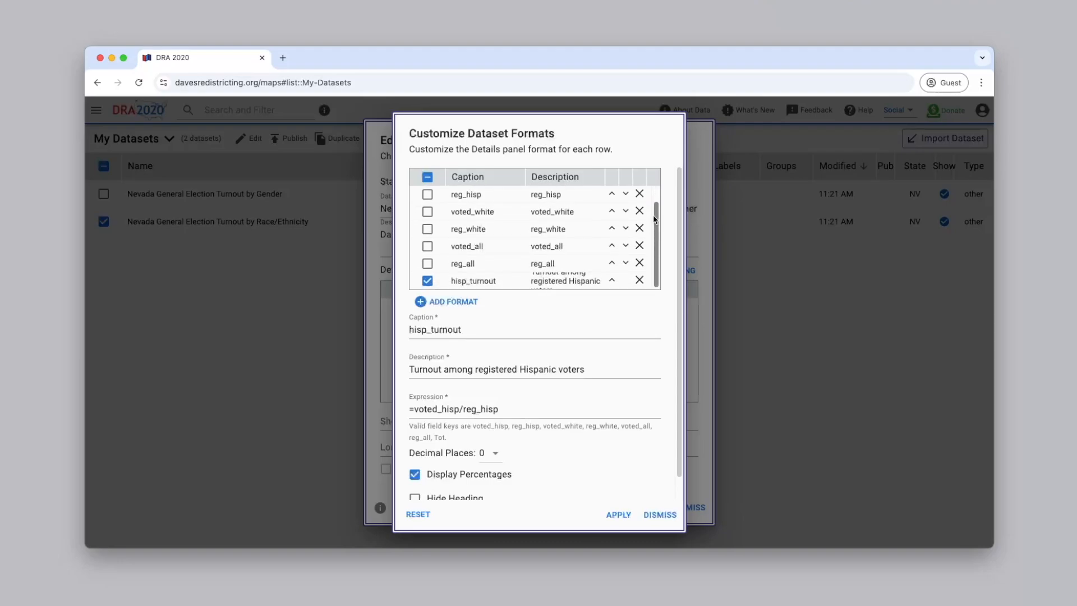
drag(654, 218, 654, 194)
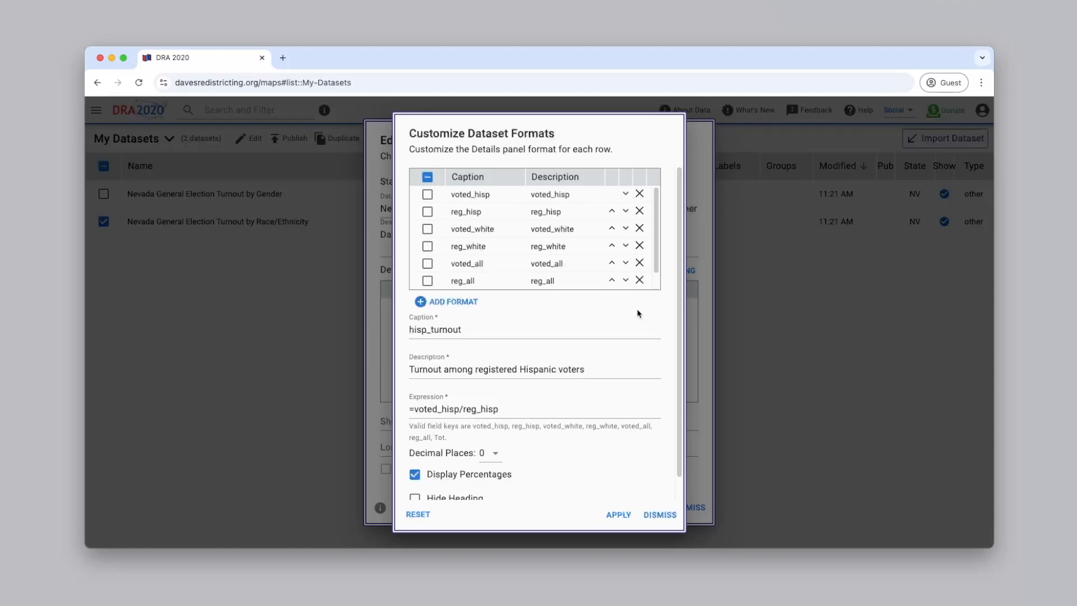
Step: Disable Display Percentages while the hisp_turnout format is selected and check the rows in the formats list
click(415, 476)
drag(657, 203, 660, 218)
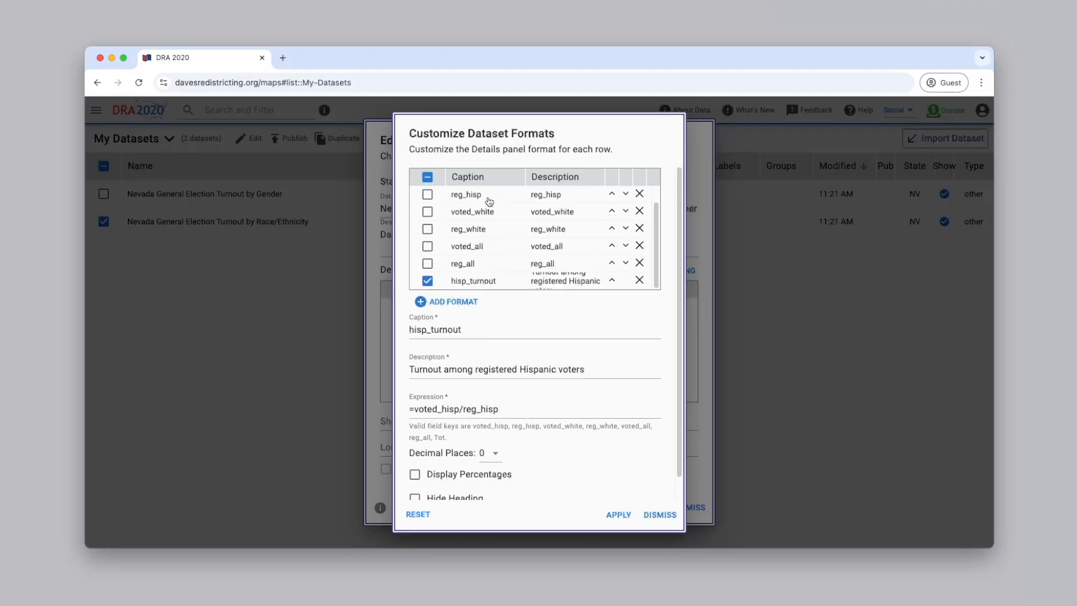
drag(658, 218, 658, 202)
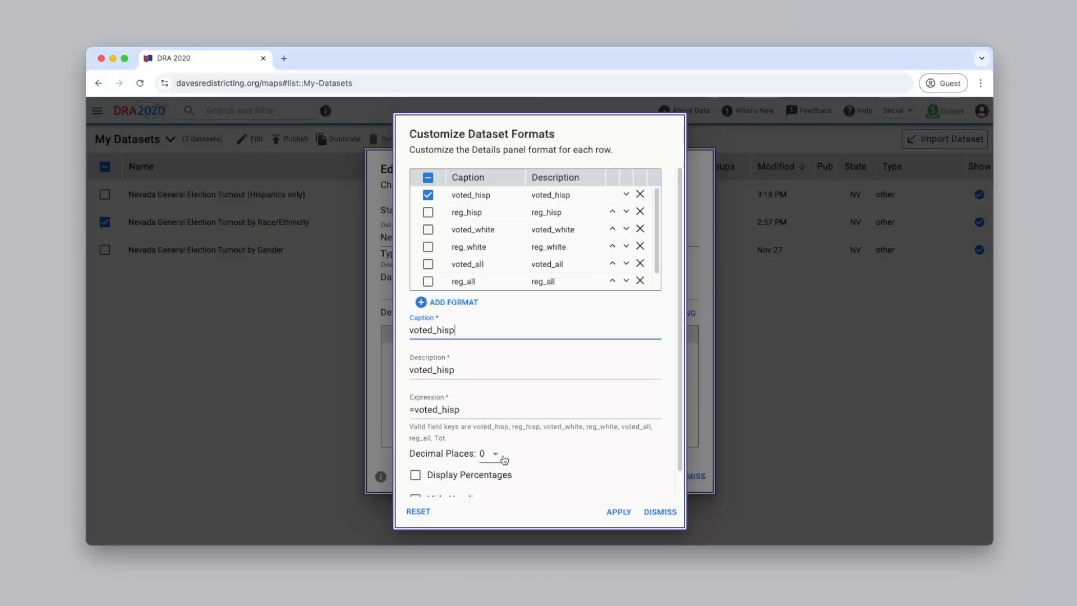
Step: Leave the formatting and metadata dialogs and inspect the fields of the Nevada General Election Turnout (Hispanics only) dataset
click(667, 520)
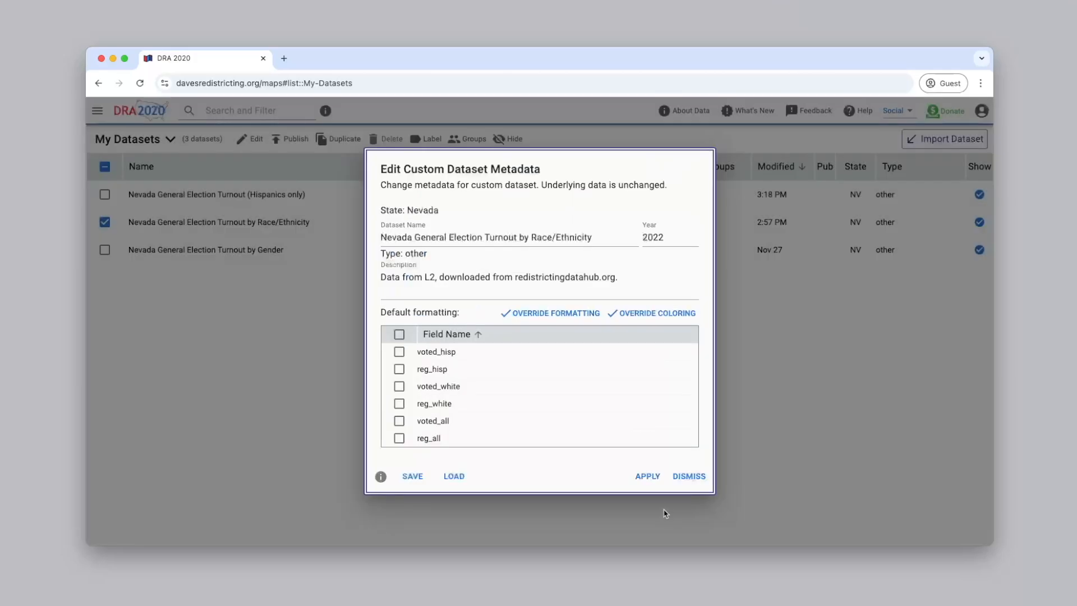
click(686, 478)
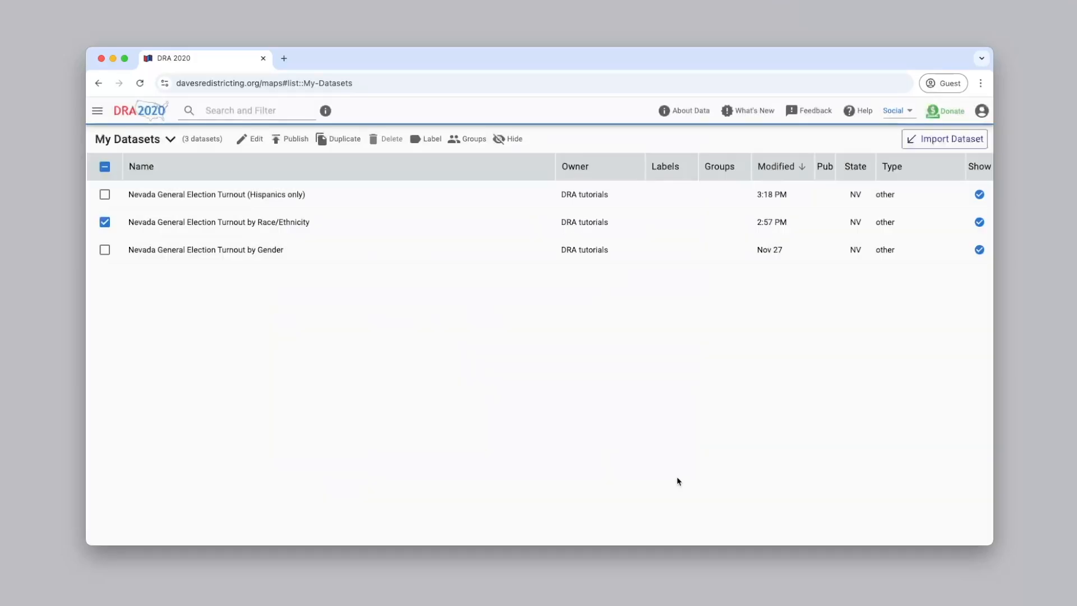
click(308, 196)
double_click(308, 195)
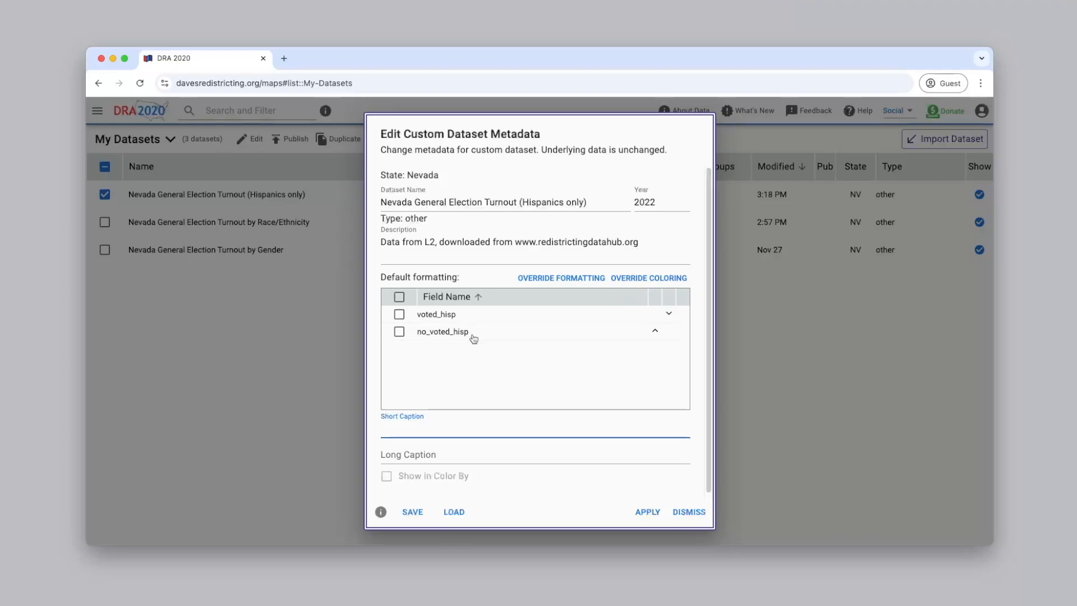
click(687, 512)
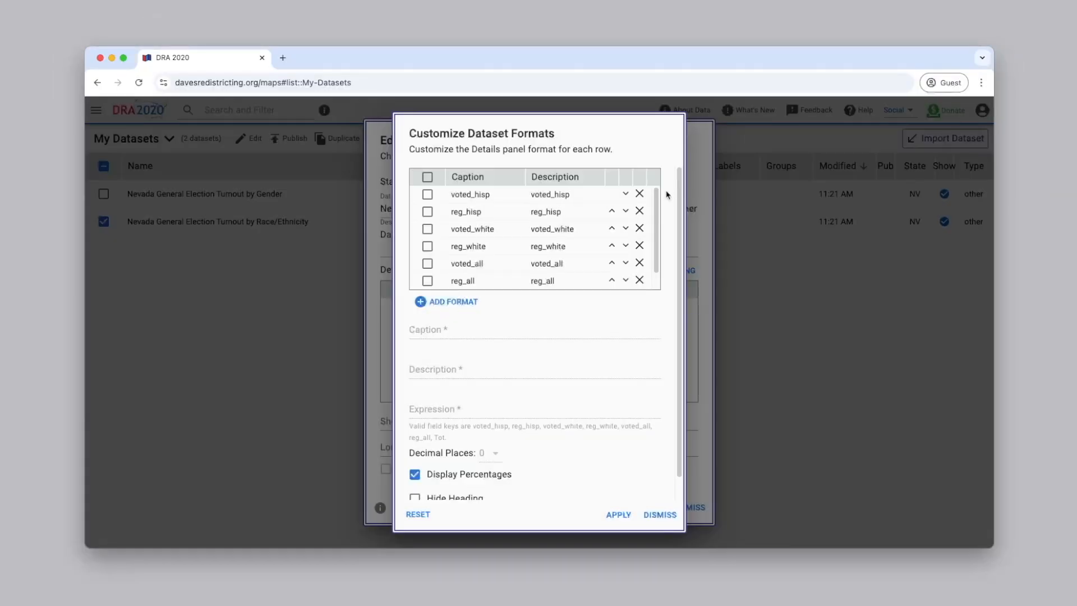
Step: Turn off Display Percentages with the voted_hisp format selected, and deselect that format
click(482, 197)
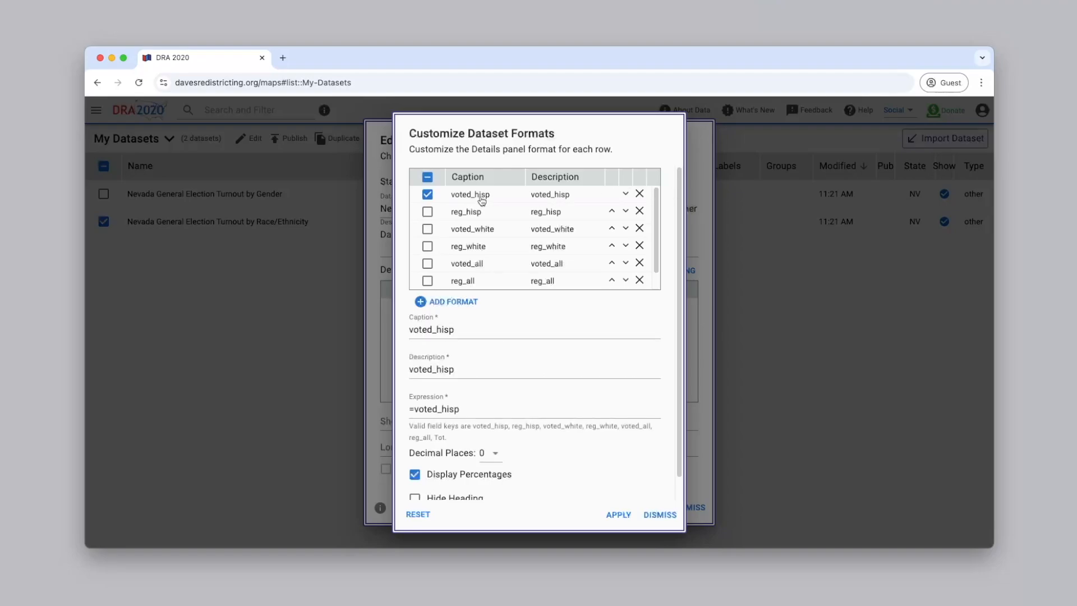
click(477, 479)
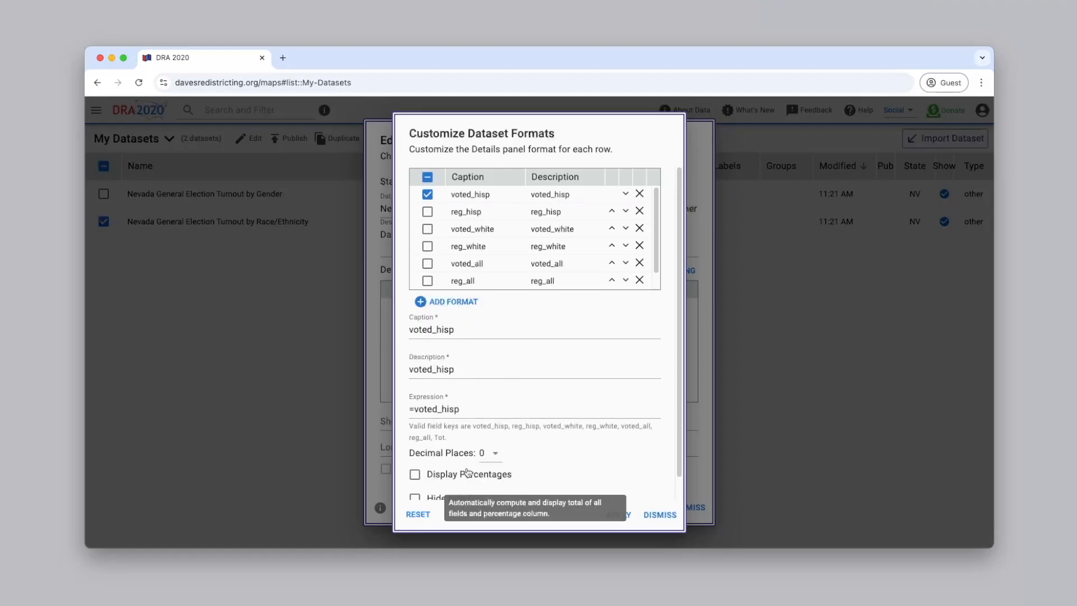
click(428, 194)
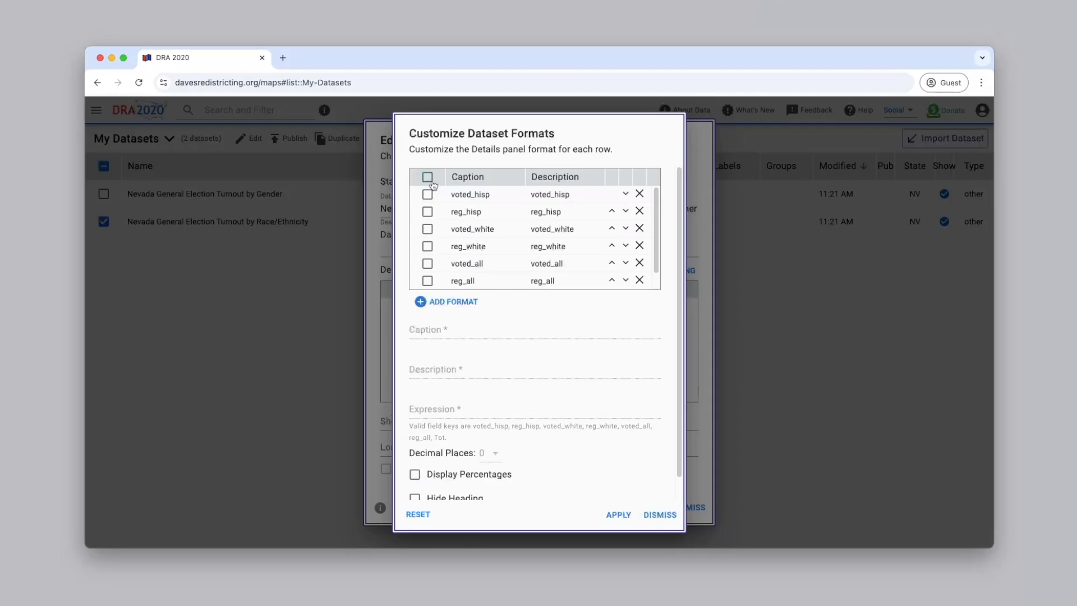
Step: Select the hisp_turnout format, review its expression, and set its decimal places to 2
scroll(657, 246, down, 1)
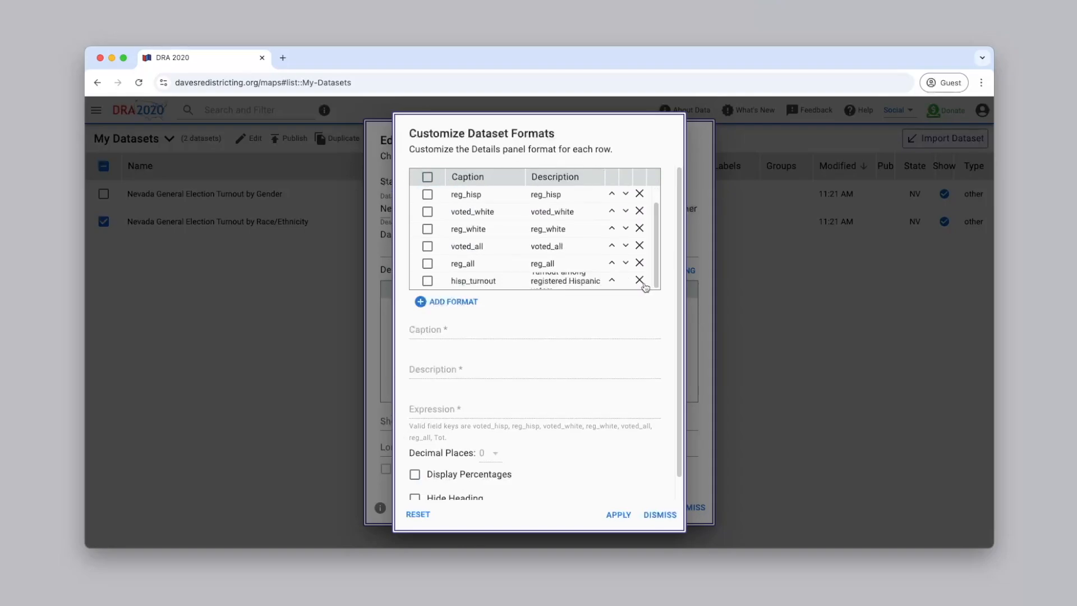
click(427, 281)
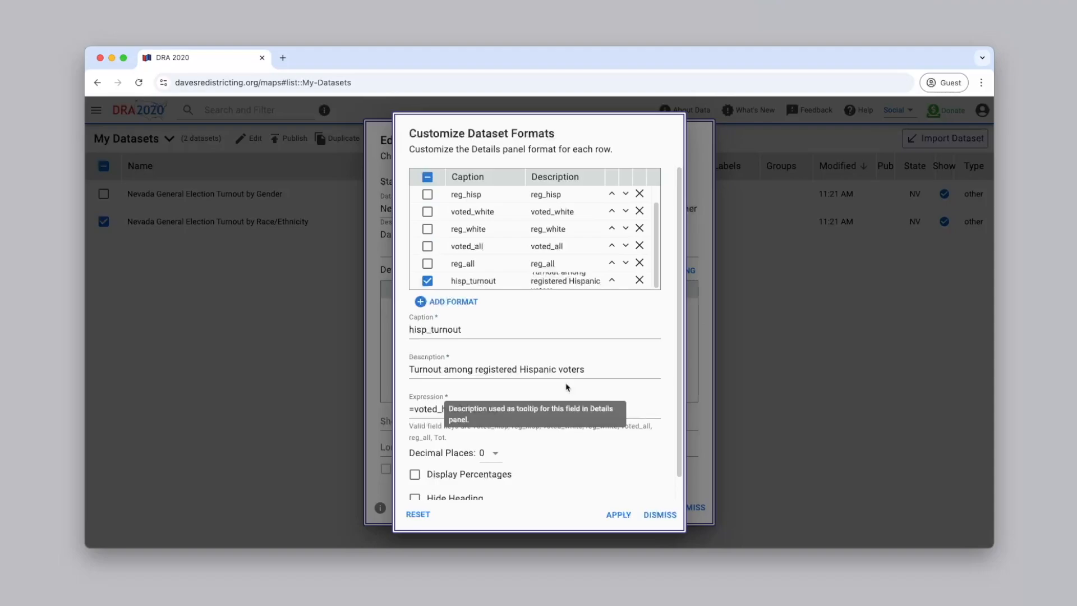
drag(499, 410, 401, 413)
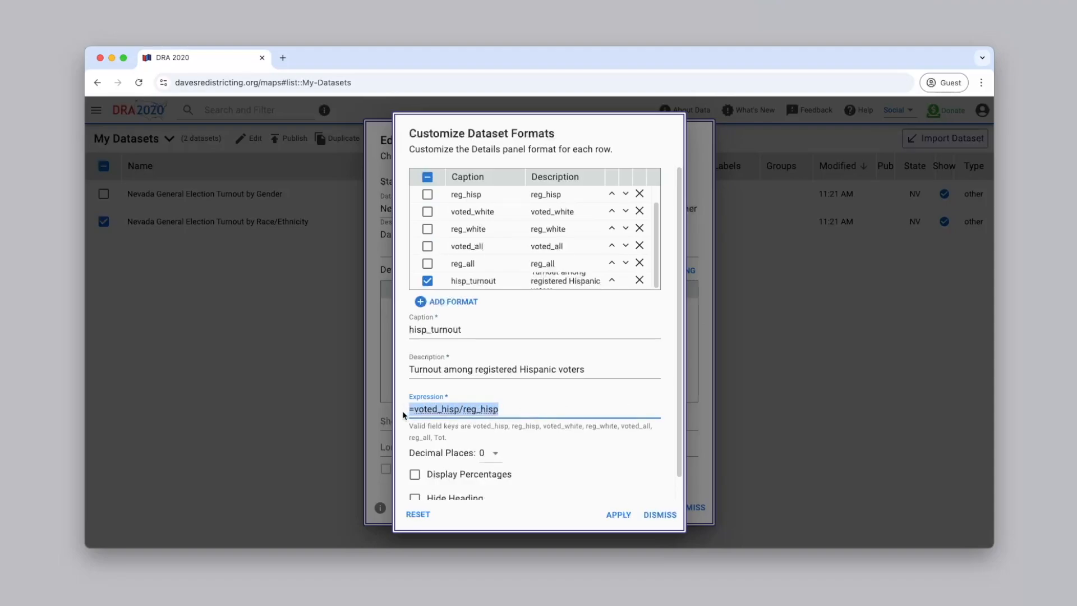
click(494, 457)
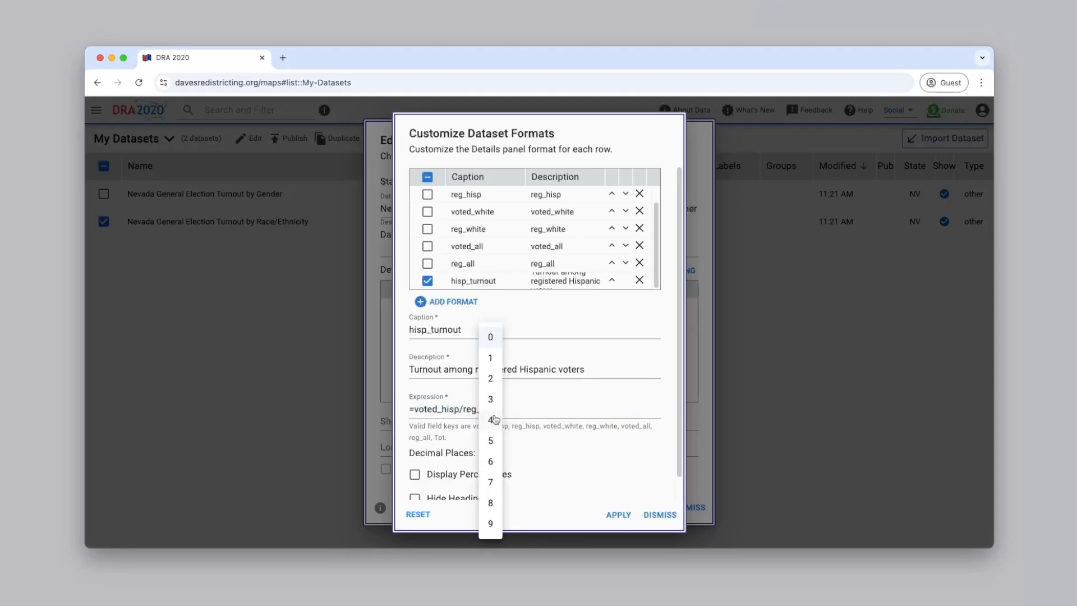
click(498, 385)
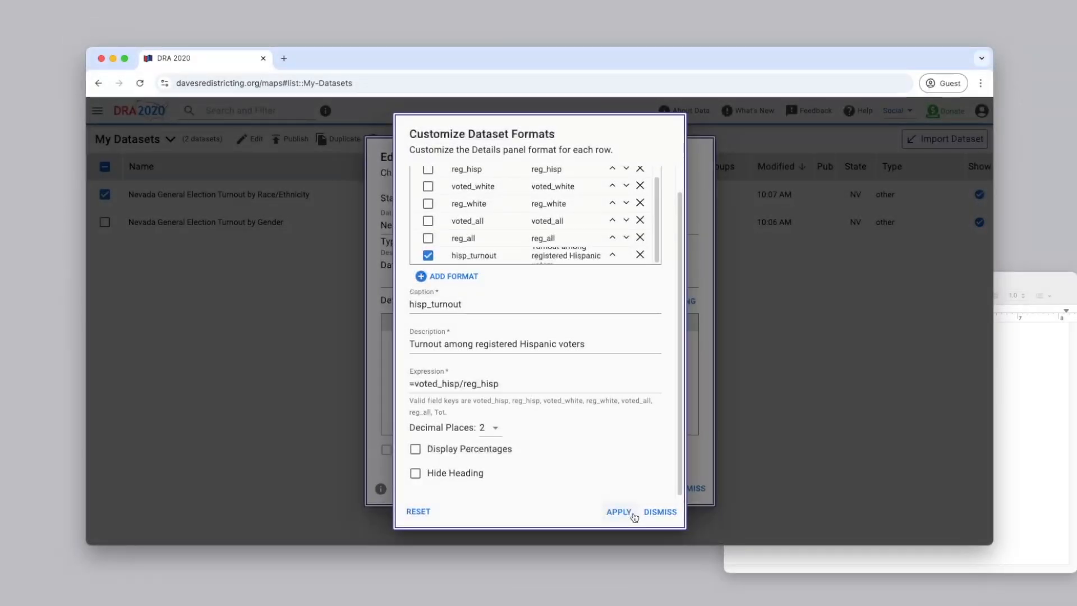
Step: Apply the format changes, then enable Show in Color By for the voted_hisp field and apply the dataset metadata
click(619, 512)
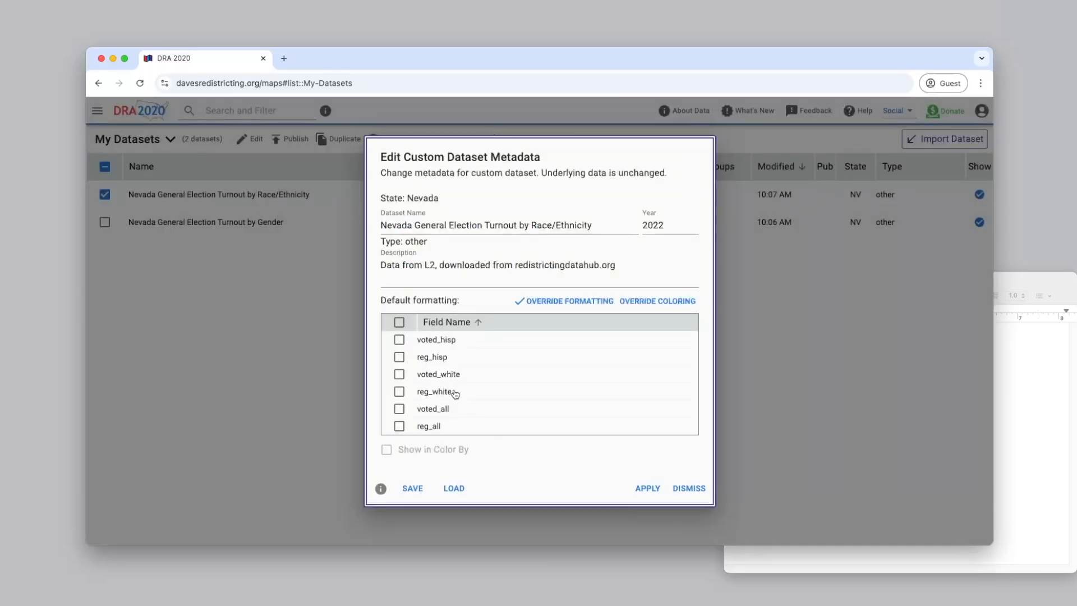
click(459, 343)
click(446, 452)
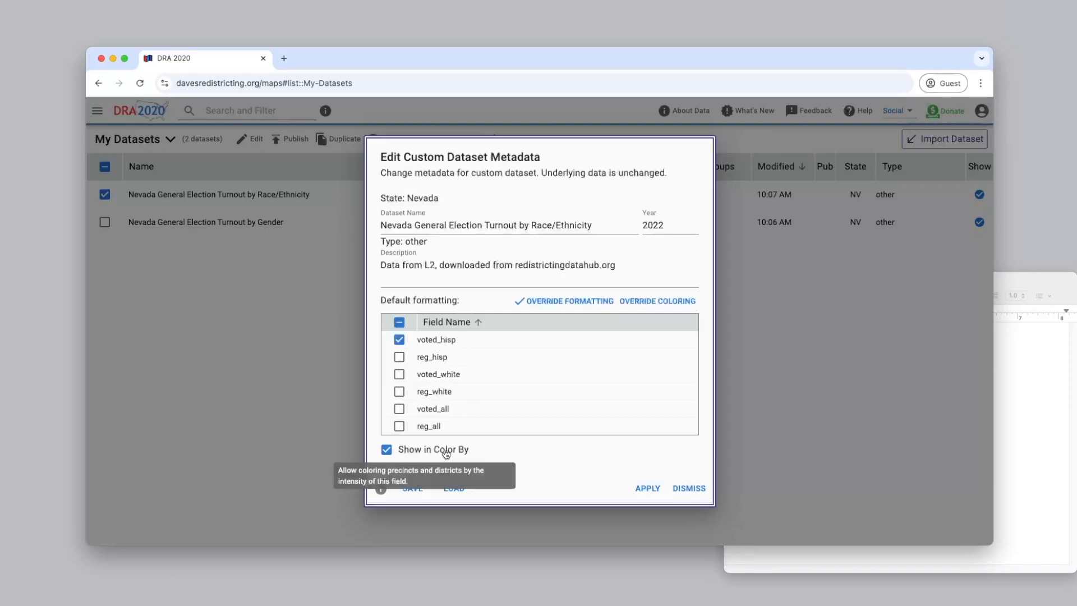
click(648, 489)
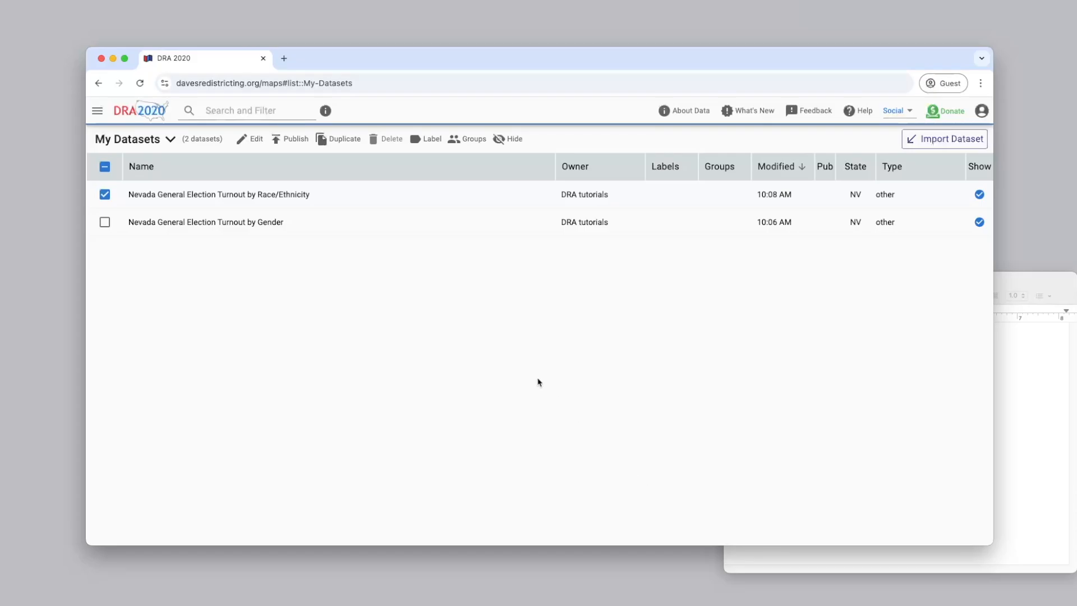
Step: Open the coloring override for the Nevada General Election Turnout by Race/Ethnicity dataset with the voted_hisp field selected
double_click(308, 196)
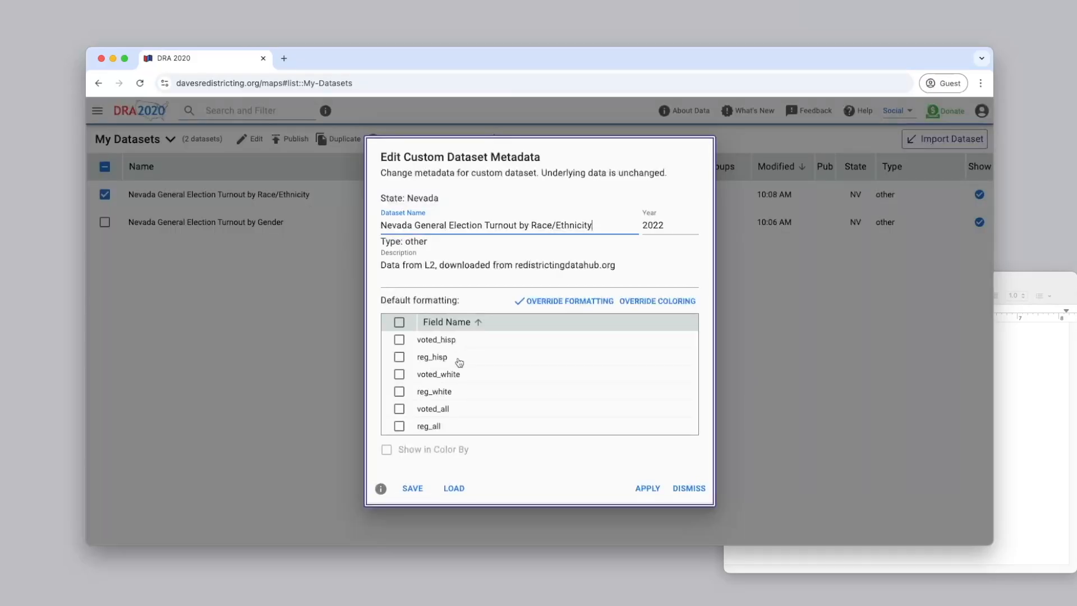
click(451, 341)
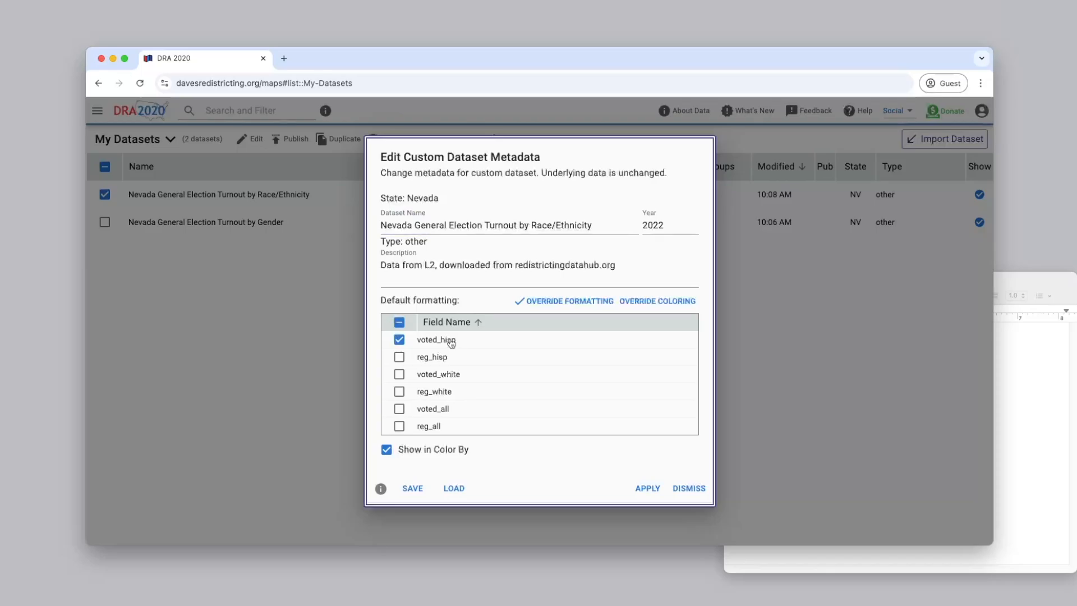
click(657, 308)
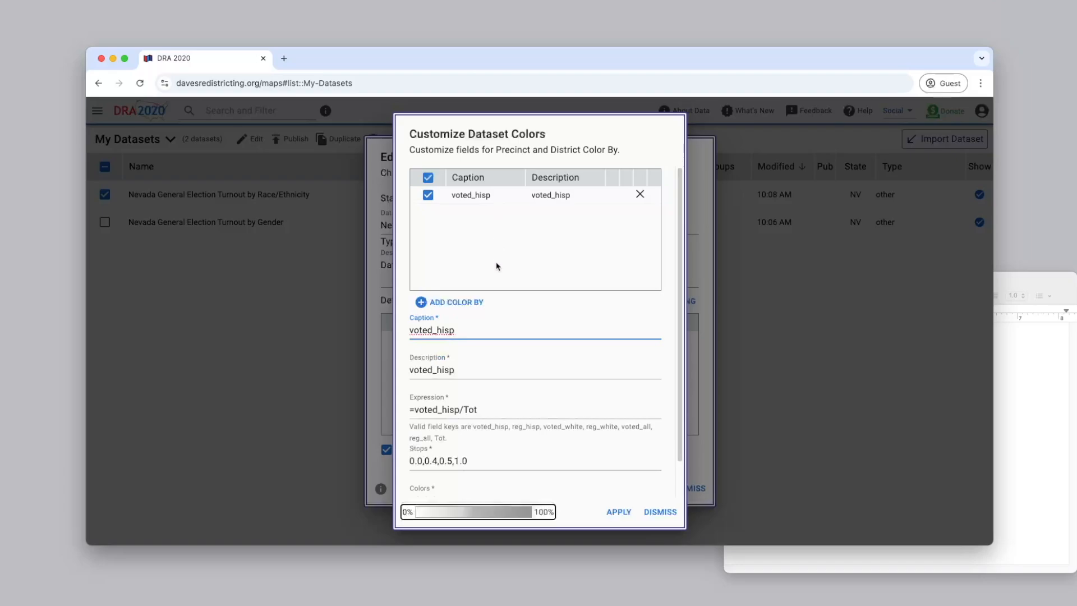
Step: Add a color-by field with the caption hisp_turnout and the description "Turnout among registered Hispanic voters"
click(483, 303)
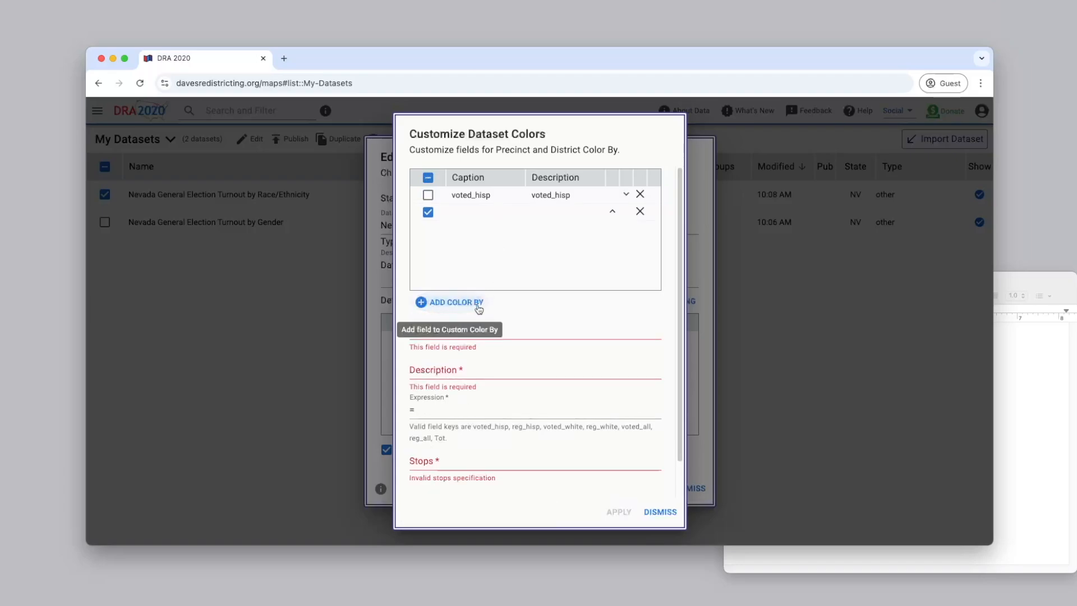
click(418, 331)
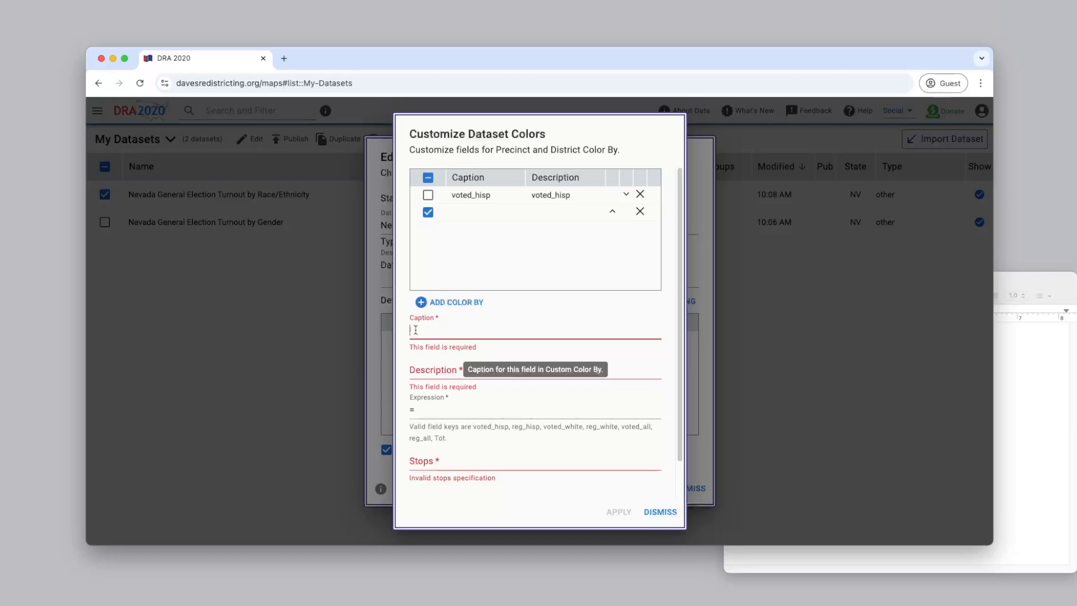
text(hisp_turnout)
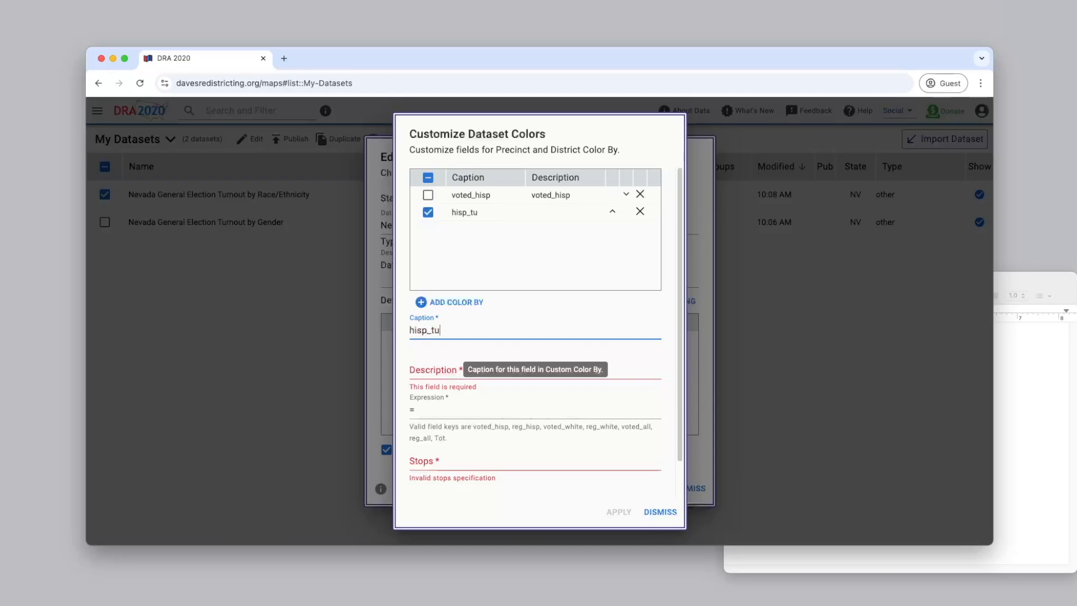
click(412, 366)
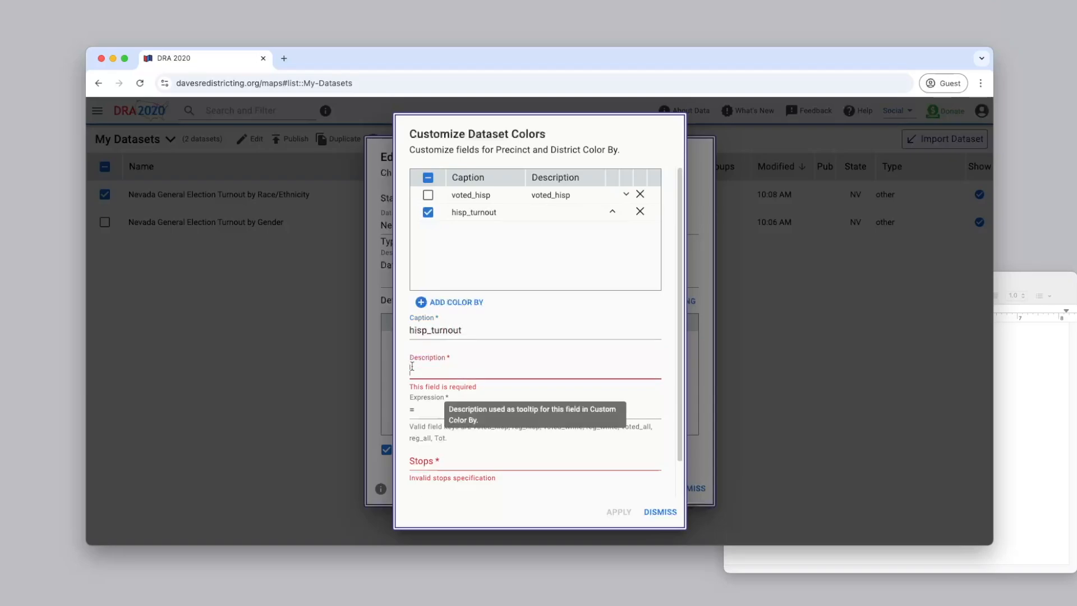
text(Turnout a)
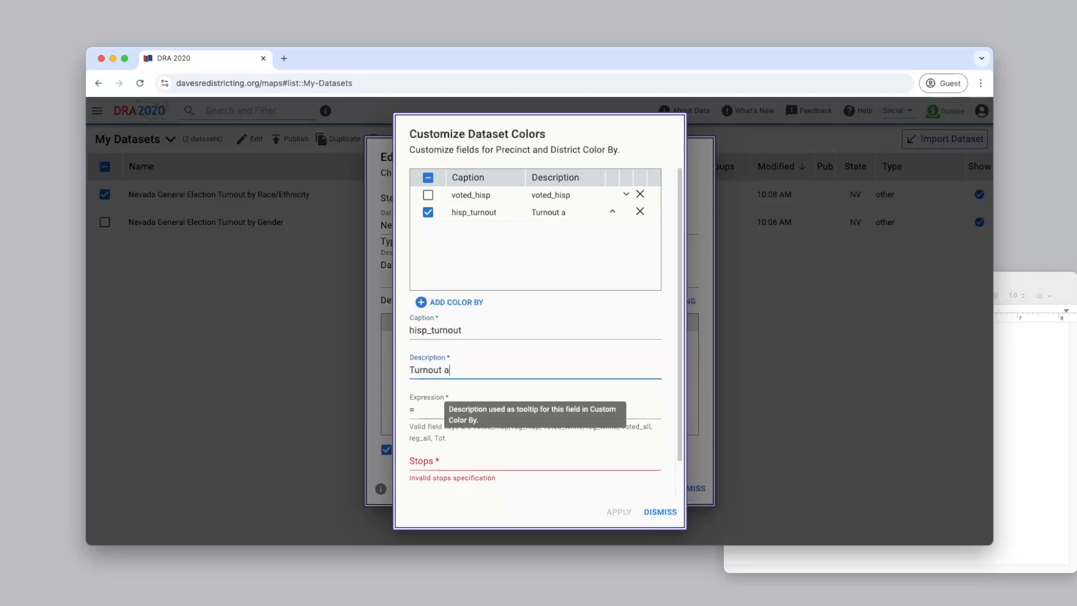
text(mong registered)
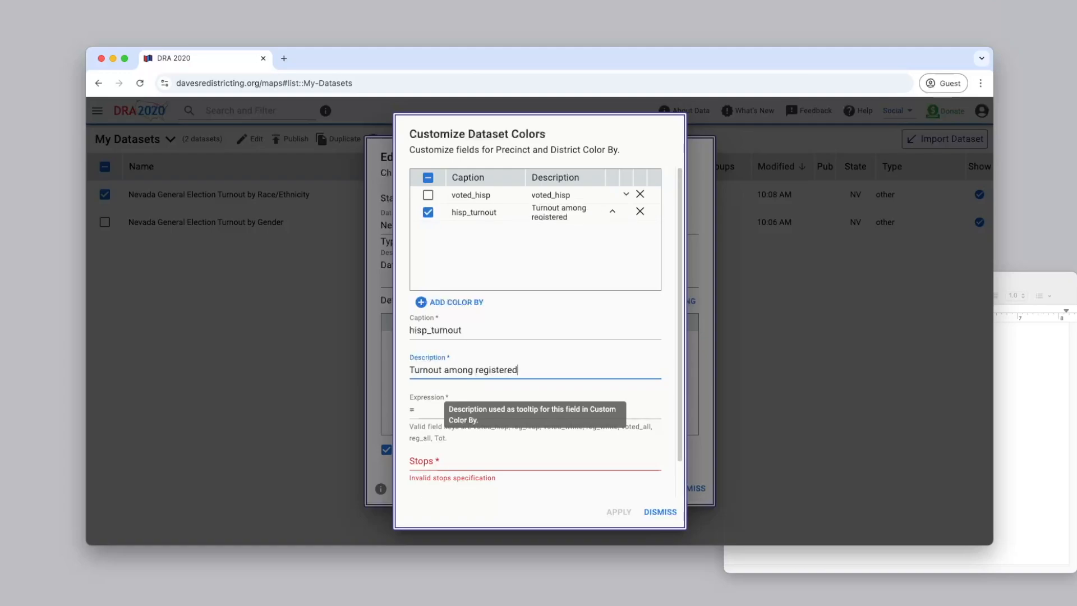
text( Hispanic voters)
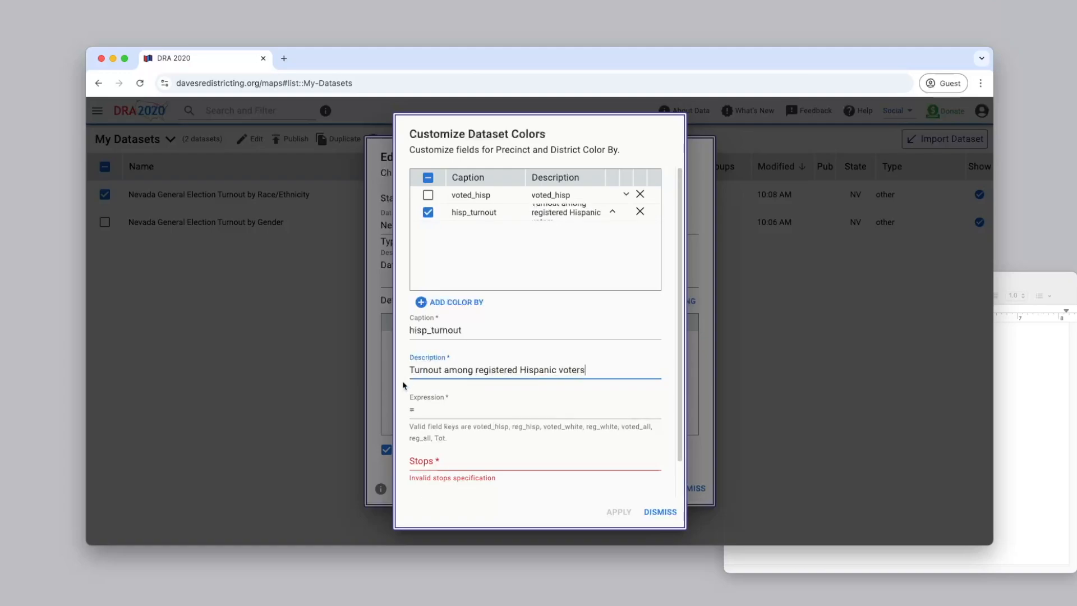
Step: Set the expression of the hisp_turnout color-by field to =voted_hisp/reg_hisp
click(442, 407)
text(voted_hisp/reg_hisp)
click(666, 389)
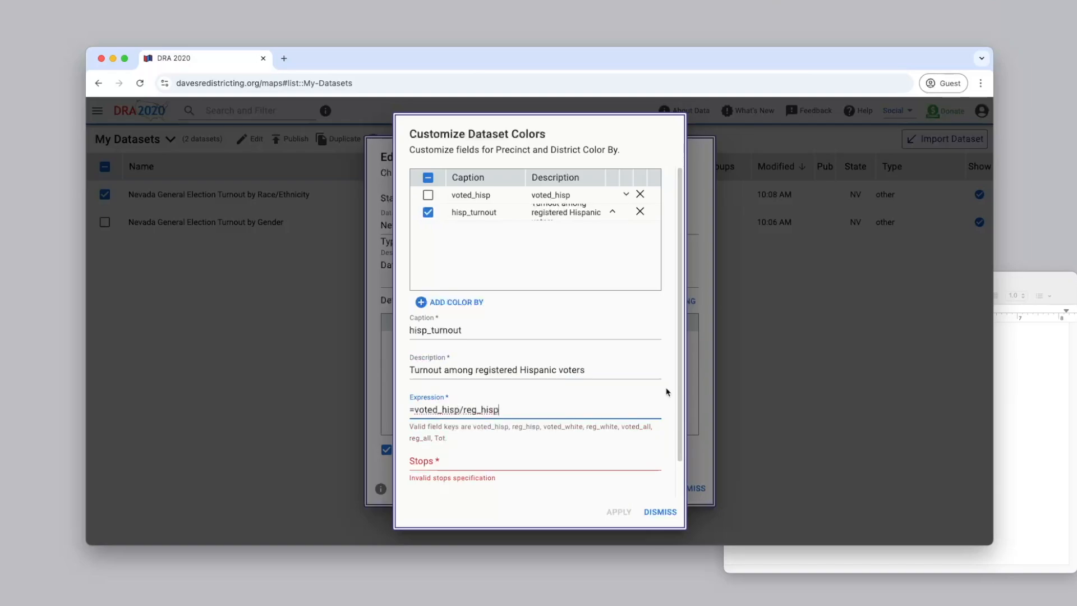
Step: Using the two-stop example in the Hex codes note, set the hisp_turnout stops to 0,1 and the colors to #f2f0f7,#54278f
scroll(667, 393, down, 1)
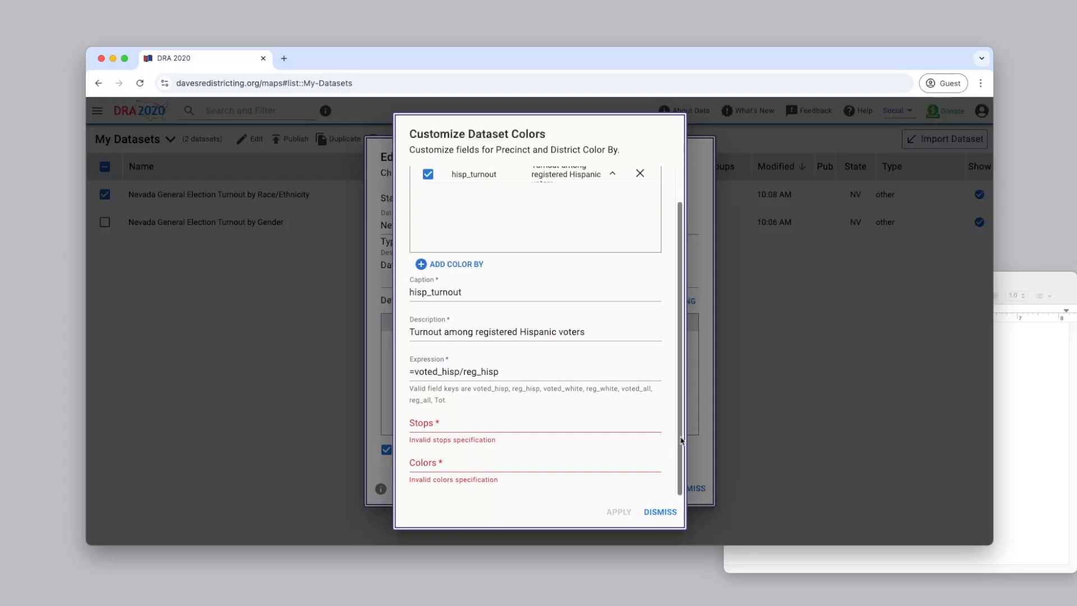
click(1033, 411)
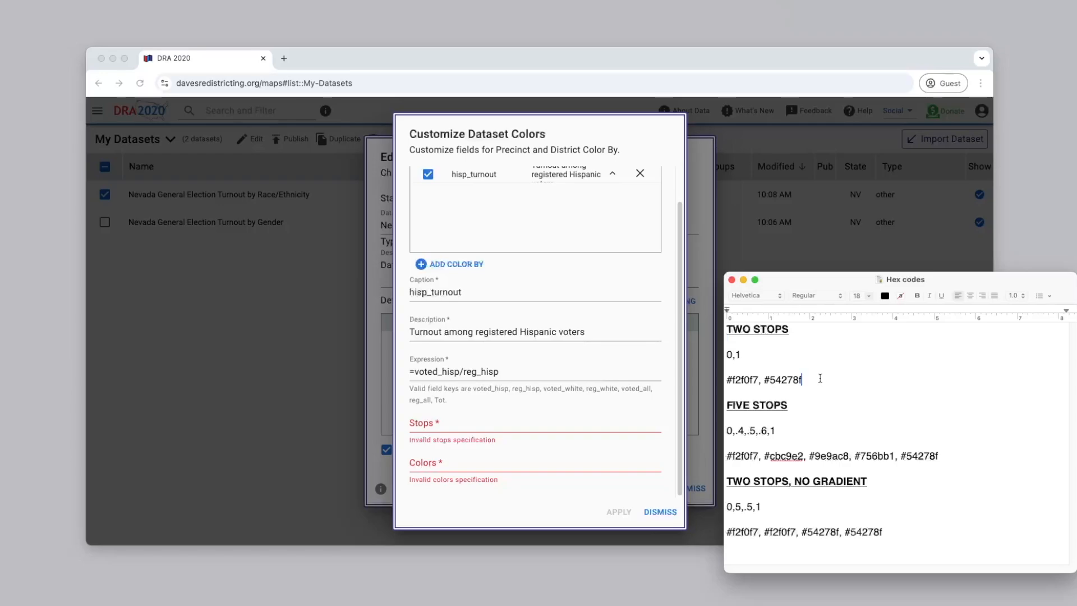
drag(824, 379, 725, 380)
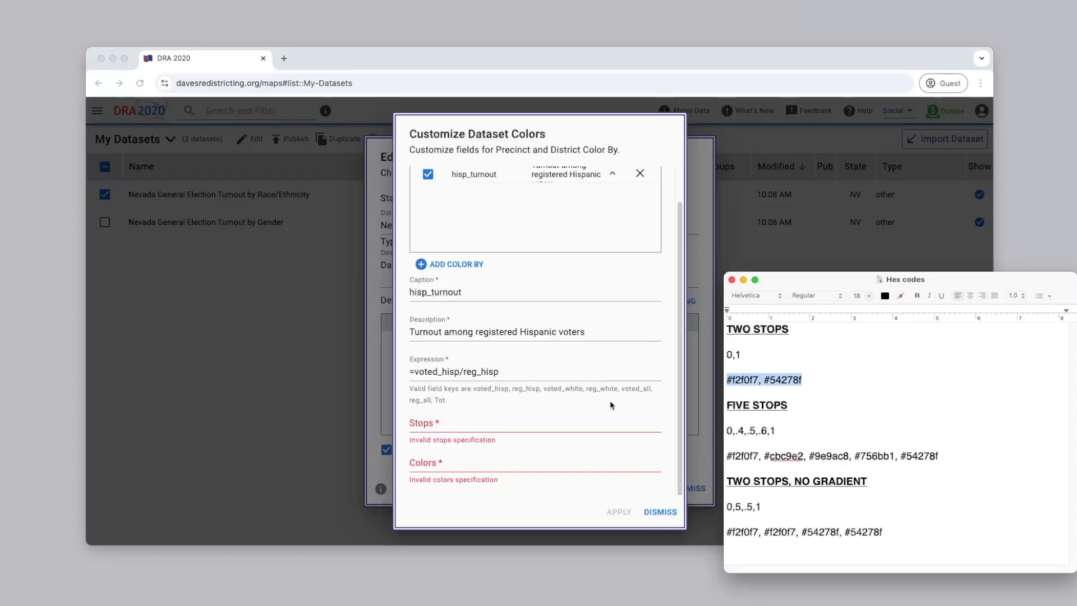
click(418, 423)
text(0,1)
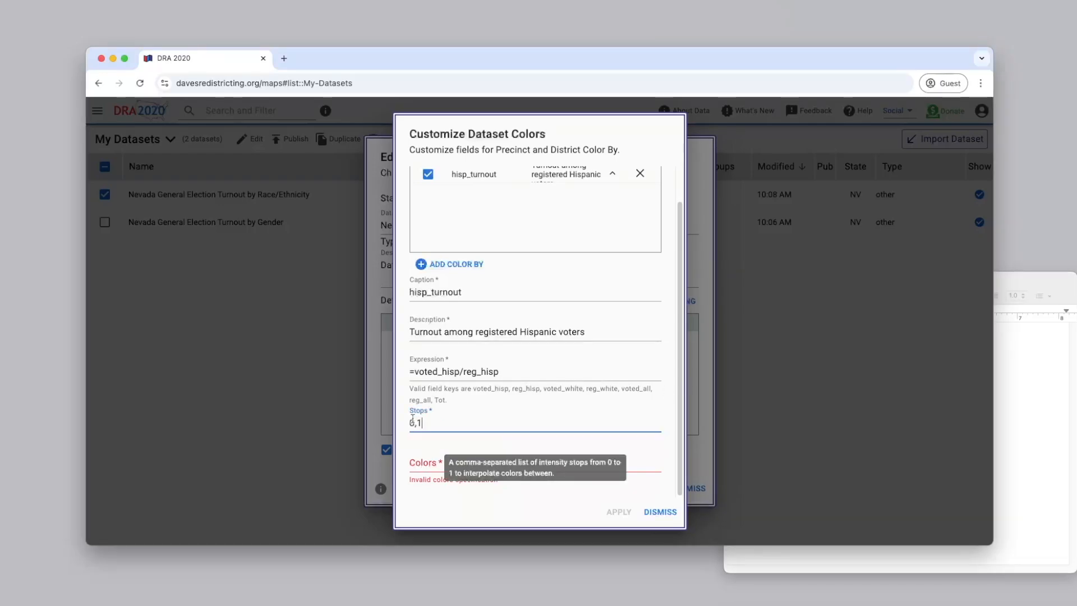
click(417, 463)
text(#f2f0f7,#54278f)
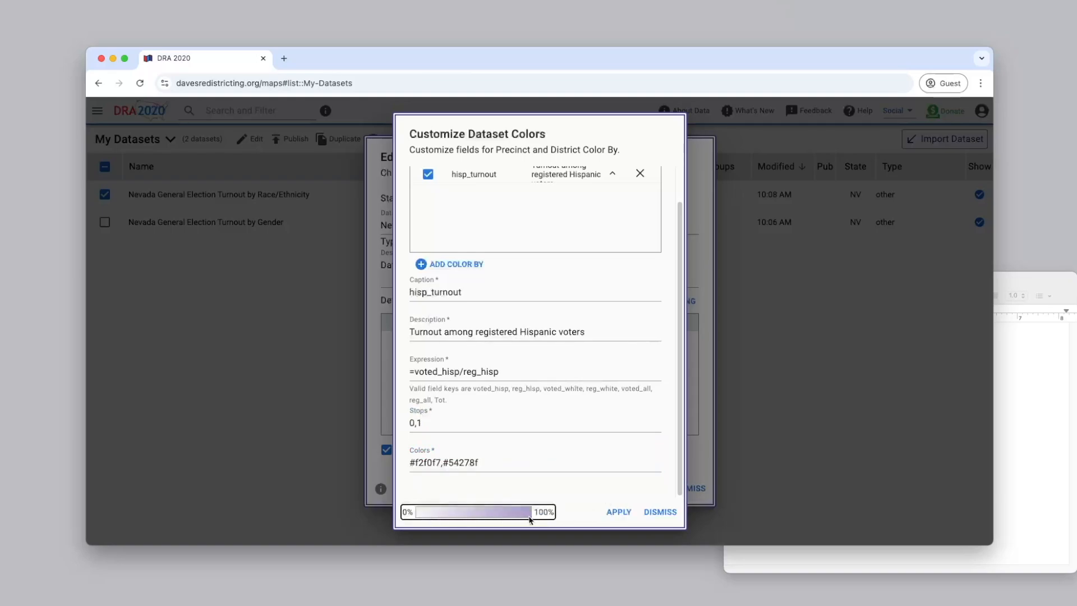
Step: Using the five-stop example in the note, set the stops to 0,.4,.5,.6,1 and the colors to #f2f0f7,#cbc9e2,#9e9ac8,#756bb1,#54278f
click(1047, 422)
drag(980, 449, 724, 456)
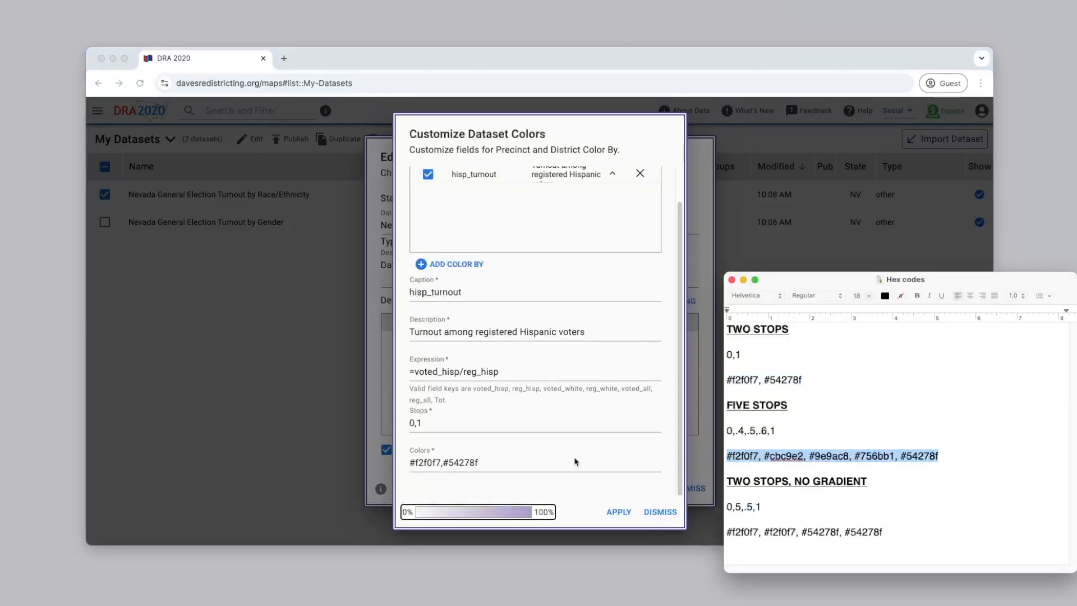
click(433, 422)
text(.4,.5,.6,)
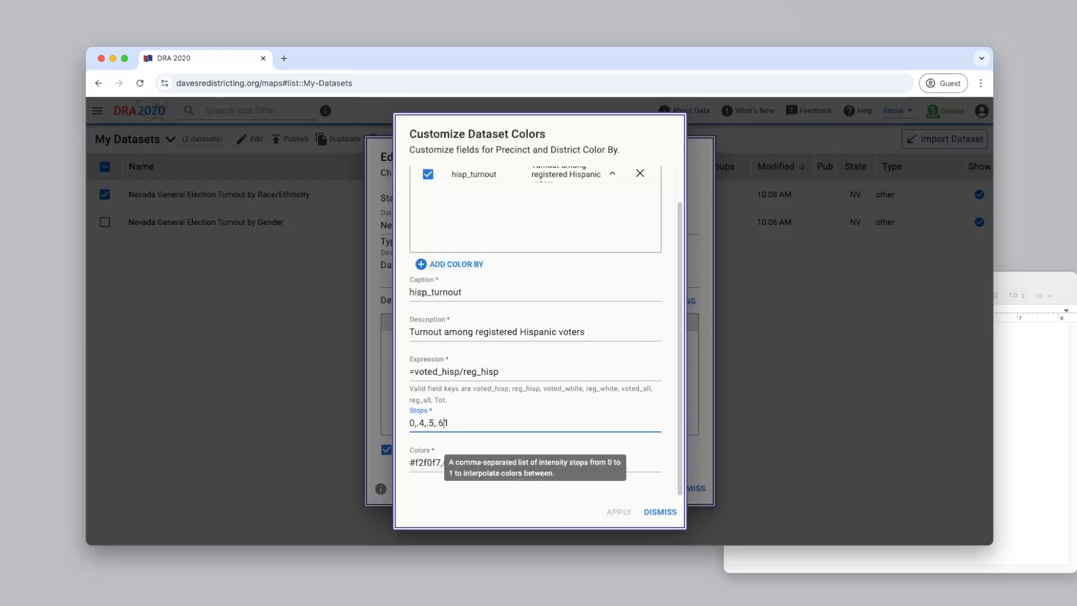
click(614, 474)
key(ctrl+a)
text(#f2f0f7,#cbc9e2,#9e9ac8,#756bb1,#54278f)
click(615, 477)
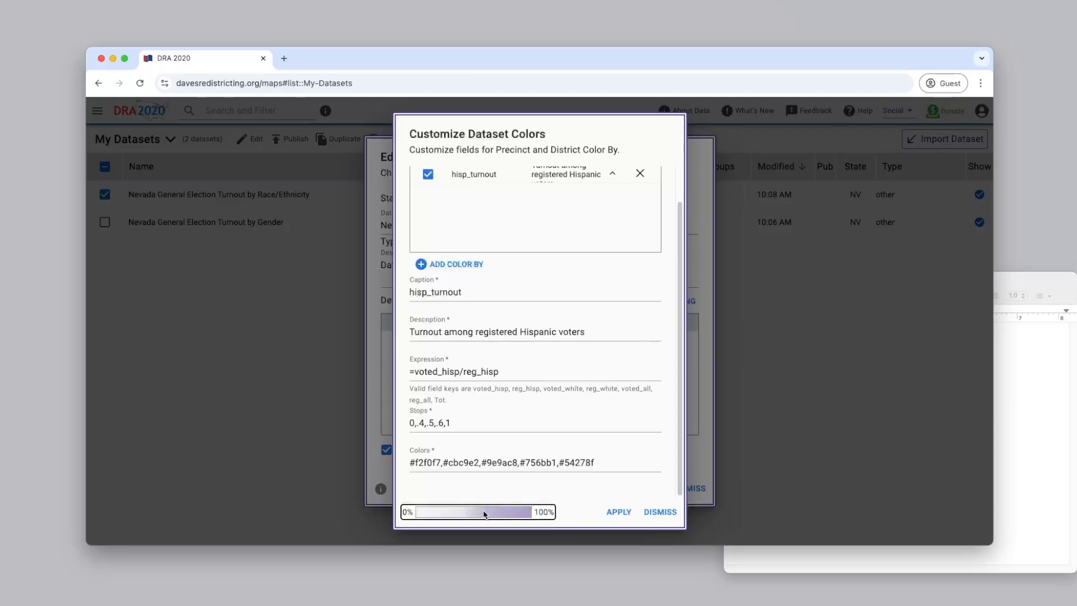
Step: Copy the color codes of the no-gradient example from the Hex codes note and set the hisp_turnout stops to 0,.5,.5,1
click(1009, 438)
drag(886, 532, 728, 523)
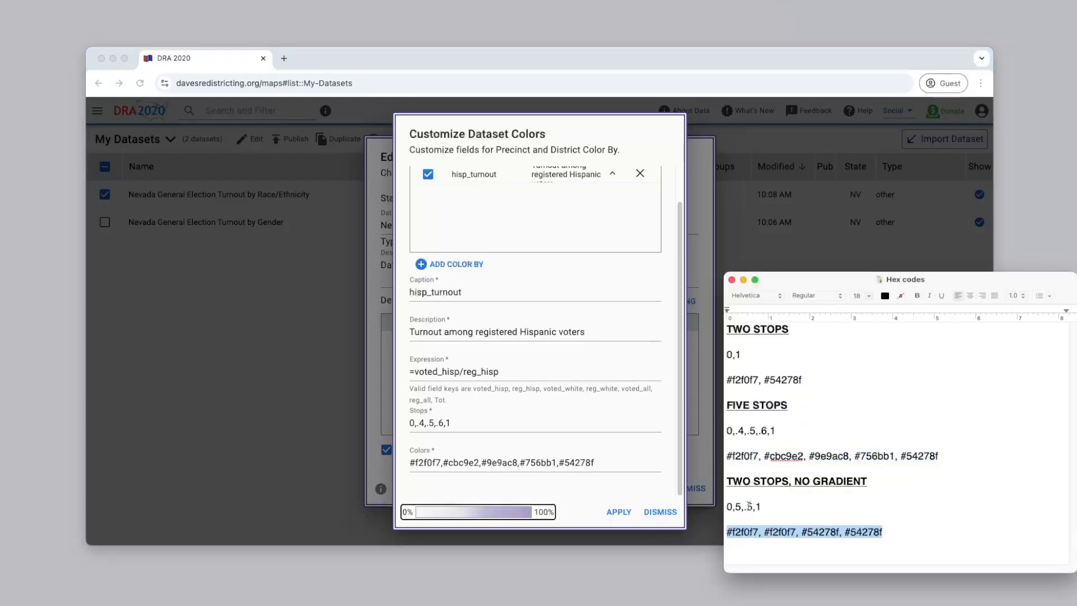
click(461, 425)
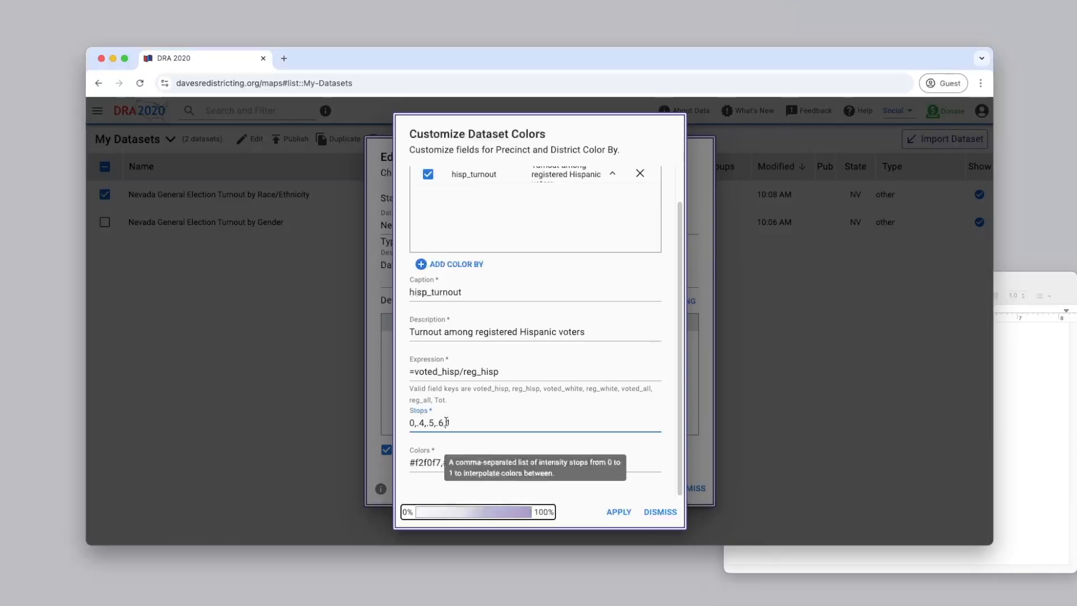
key(BackSpace)
text(1)
key(Left)
key(Left)
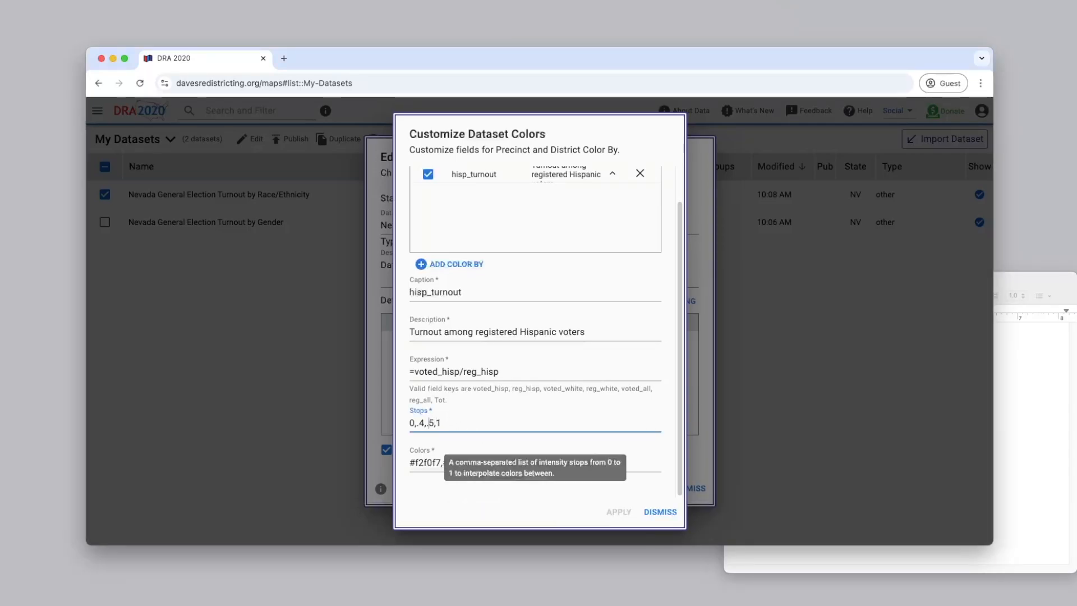
key(BackSpace)
text(5)
Step: Set the hisp_turnout colors to #f2f0f7,#f2f0f7,#54278f,#54278f and review the two pairs of matching codes
click(439, 462)
key(super+a)
text(#f2f0f7,#f2f0f7,#54278f,#54278f)
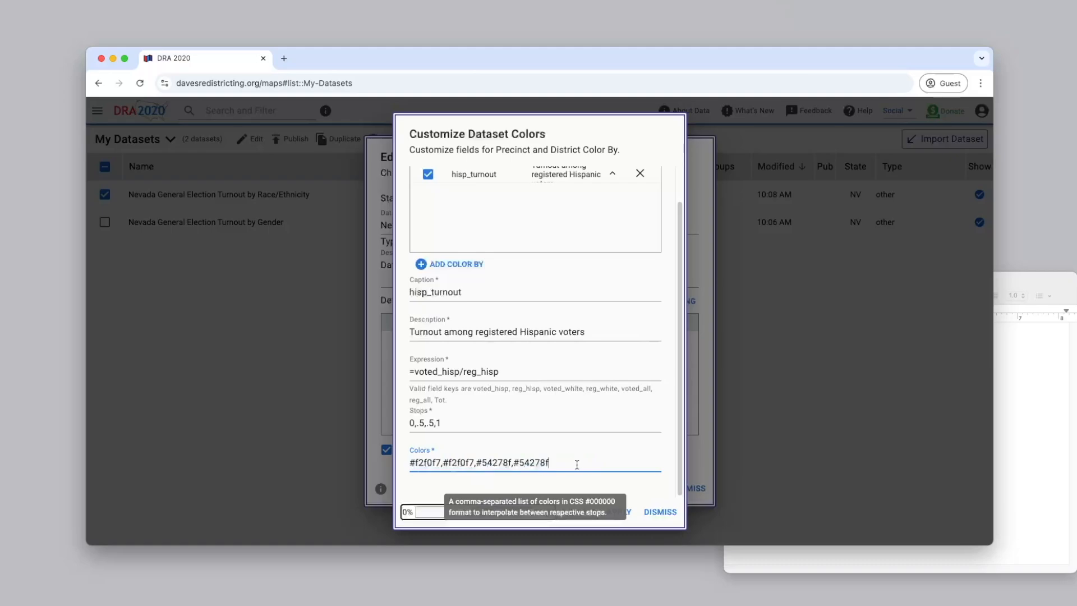
drag(410, 463, 475, 463)
drag(547, 463, 477, 463)
click(564, 480)
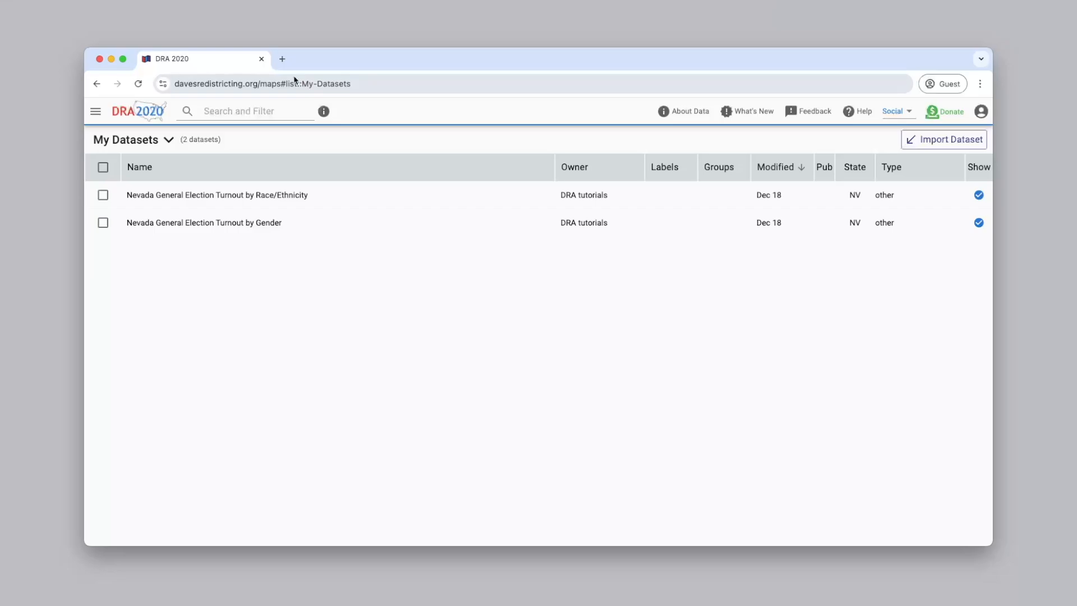
Step: Open colorbrewer2.org in a new browser tab
click(283, 60)
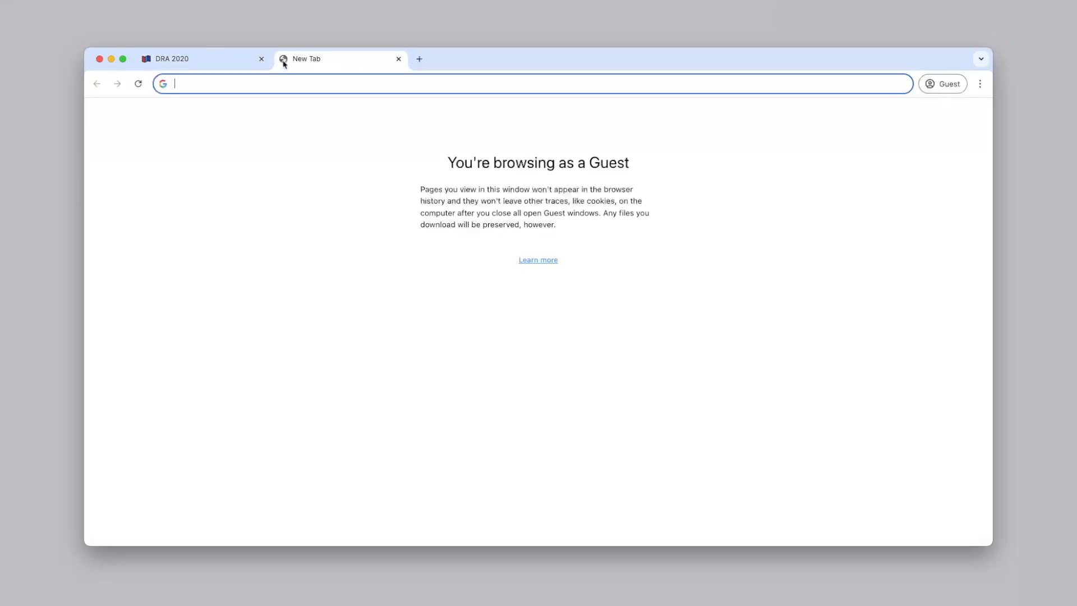
text(colorbrewe)
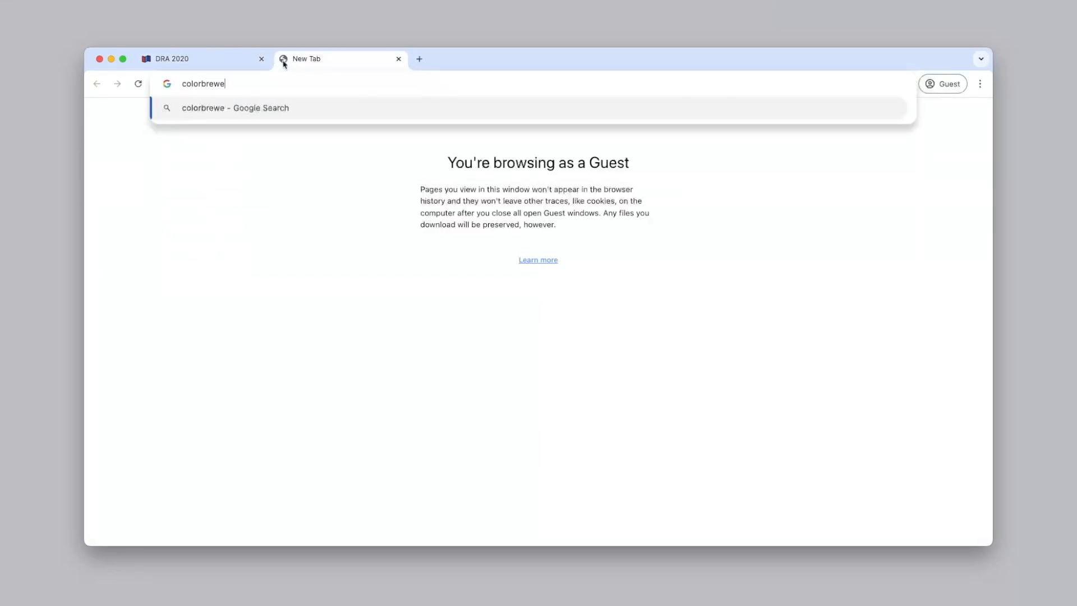
text(r2.org)
key(Return)
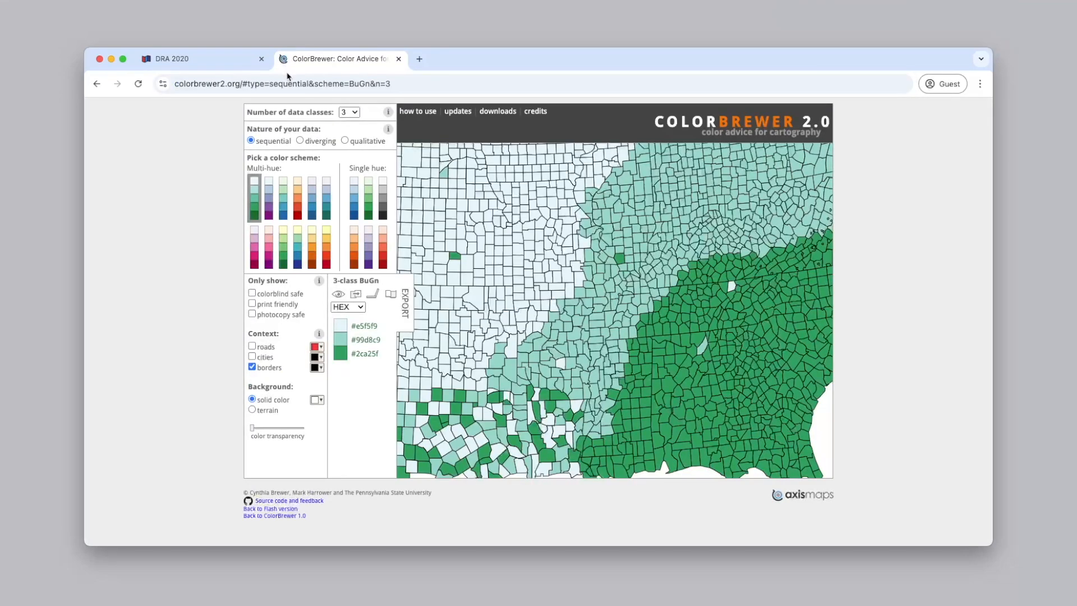
Step: Keep HEX as the ColorBrewer color code format, set the number of data classes to 5, and minimize the browser window
click(362, 309)
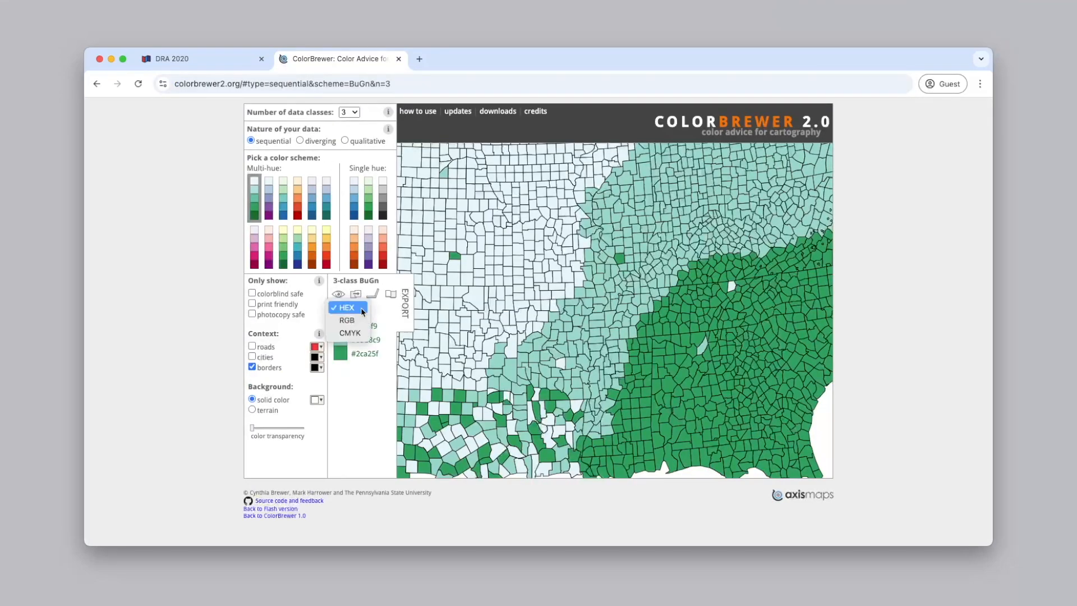
click(362, 308)
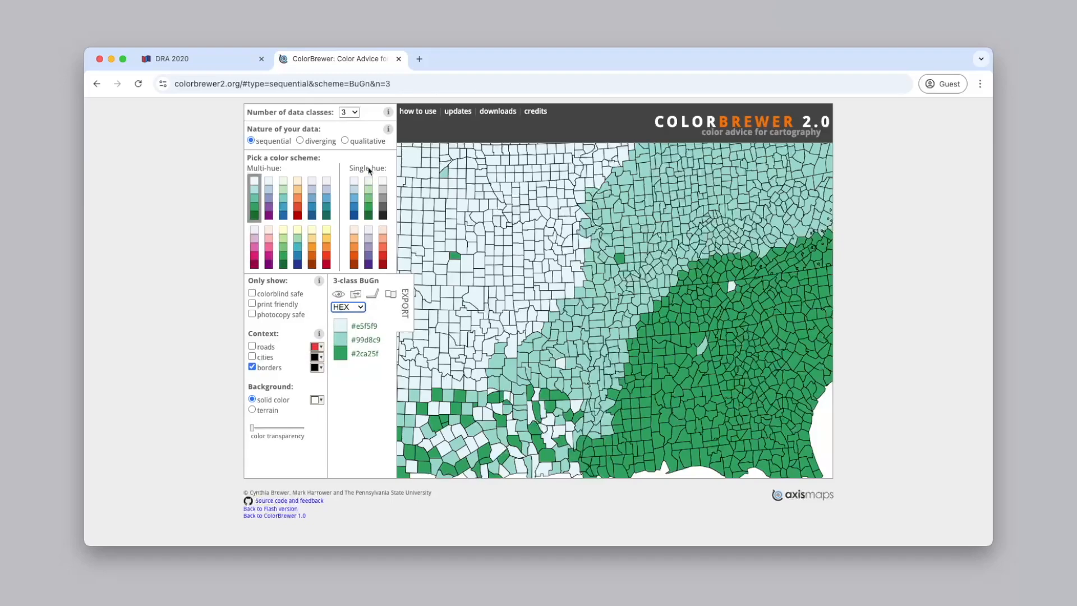
click(358, 113)
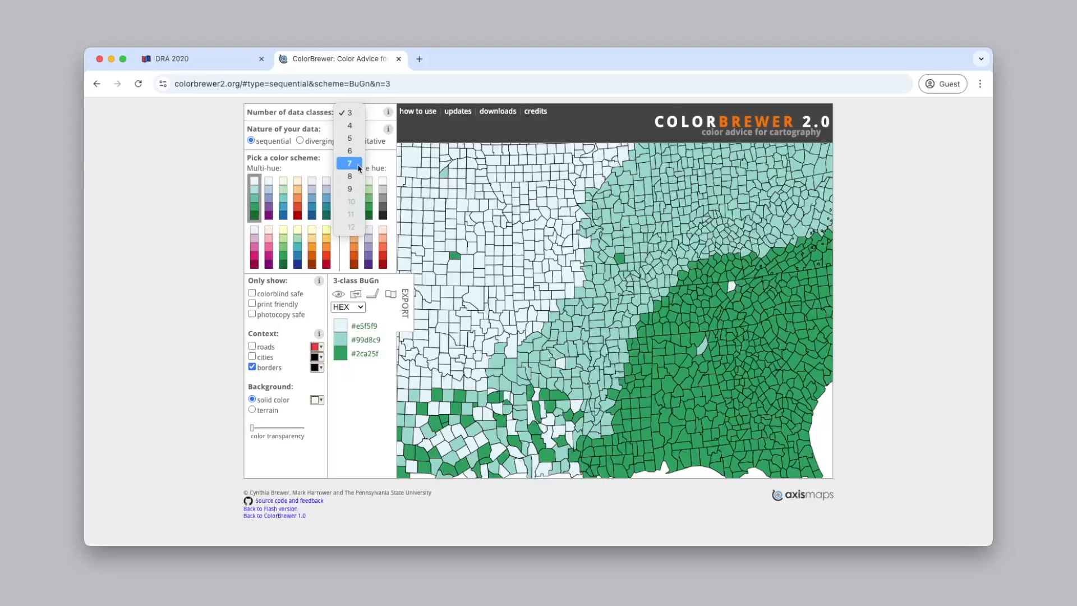
click(358, 144)
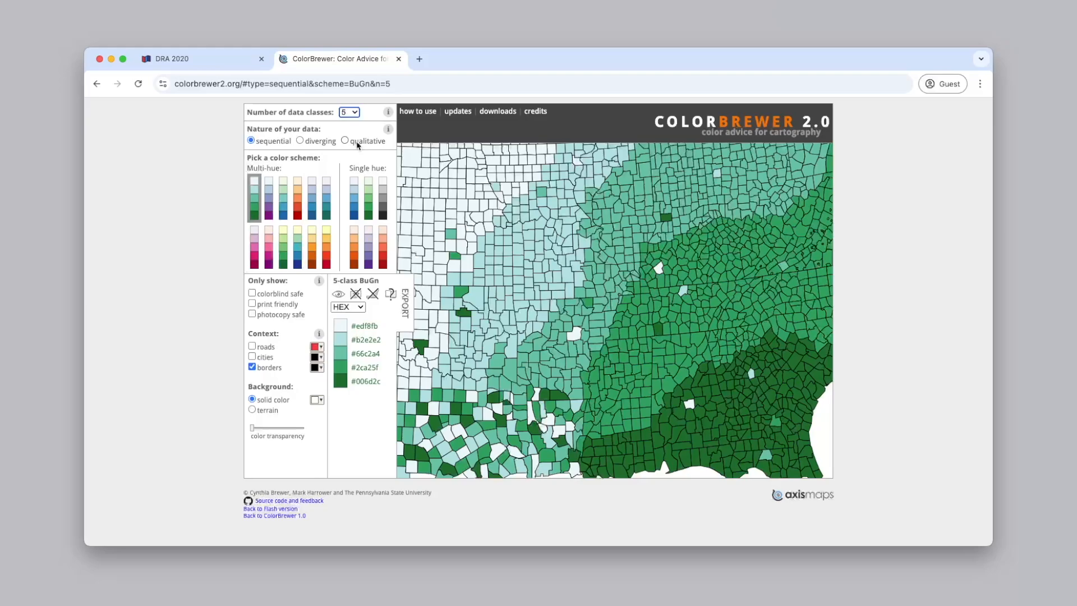
click(112, 58)
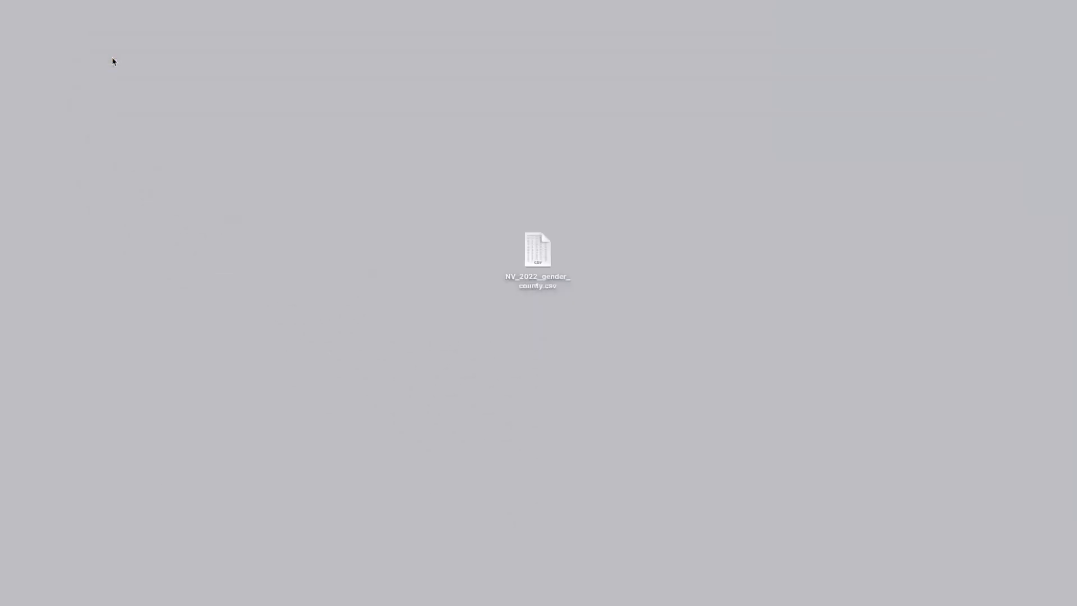
Step: Open NV_2022_gender_county.csv in Excel and examine the per_fem_voters column from its header to the last county
double_click(547, 239)
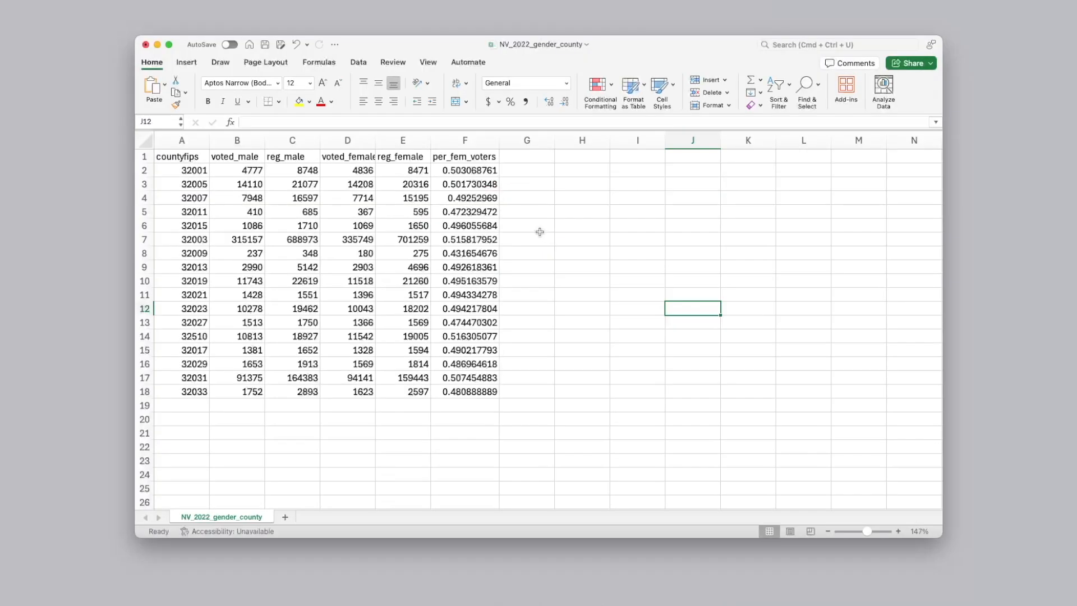
drag(473, 157, 487, 391)
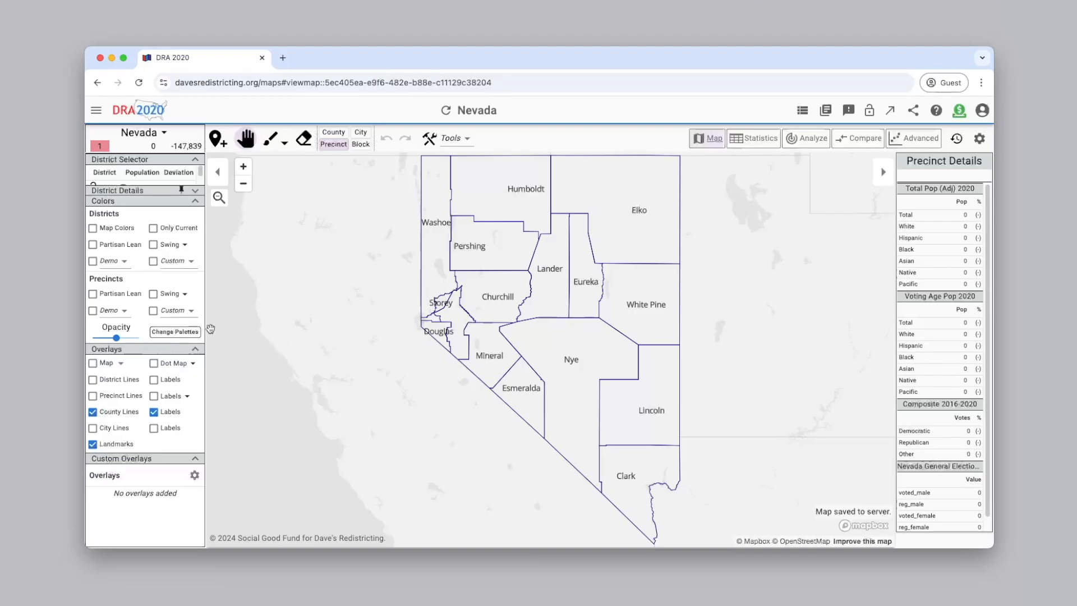
Step: Color the Nevada map's precincts in DRA 2020 by per_fem_voters_2_breaks, then switch the coloring to per_fem_voters_5_breaks
click(154, 312)
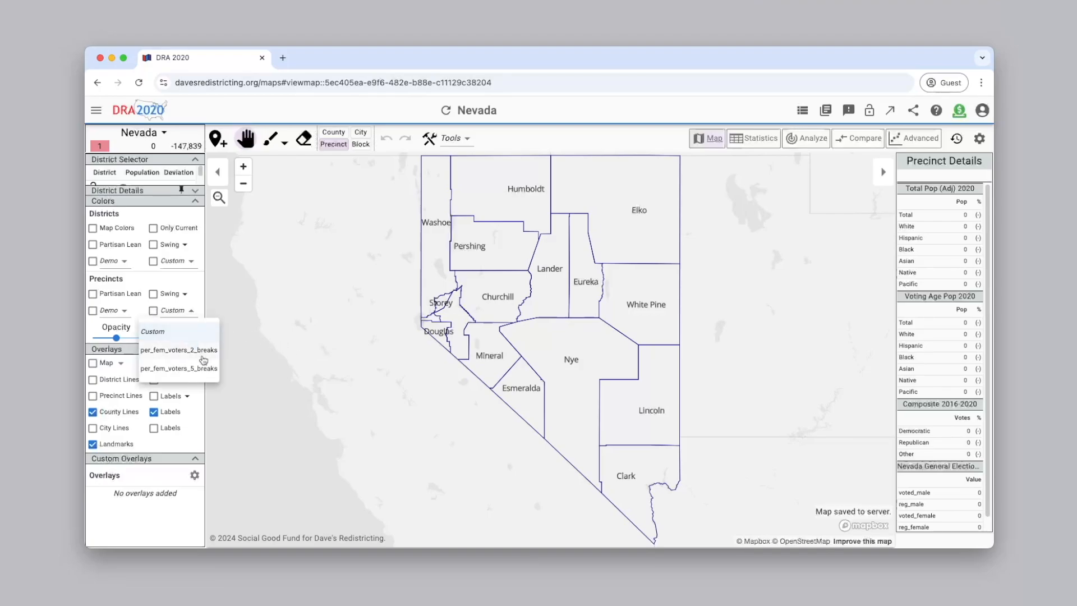
click(203, 352)
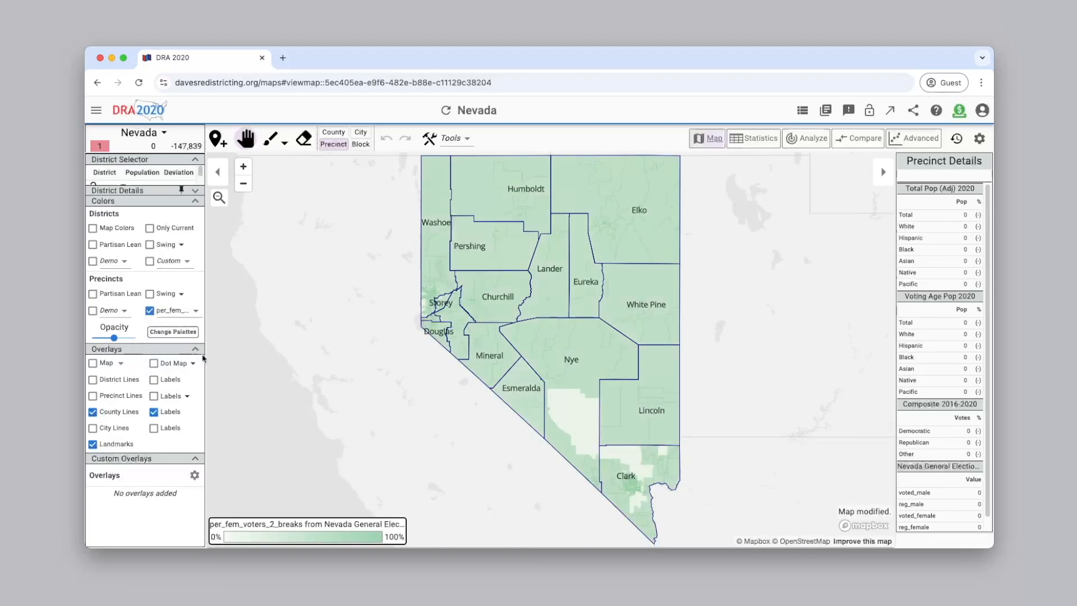
click(194, 316)
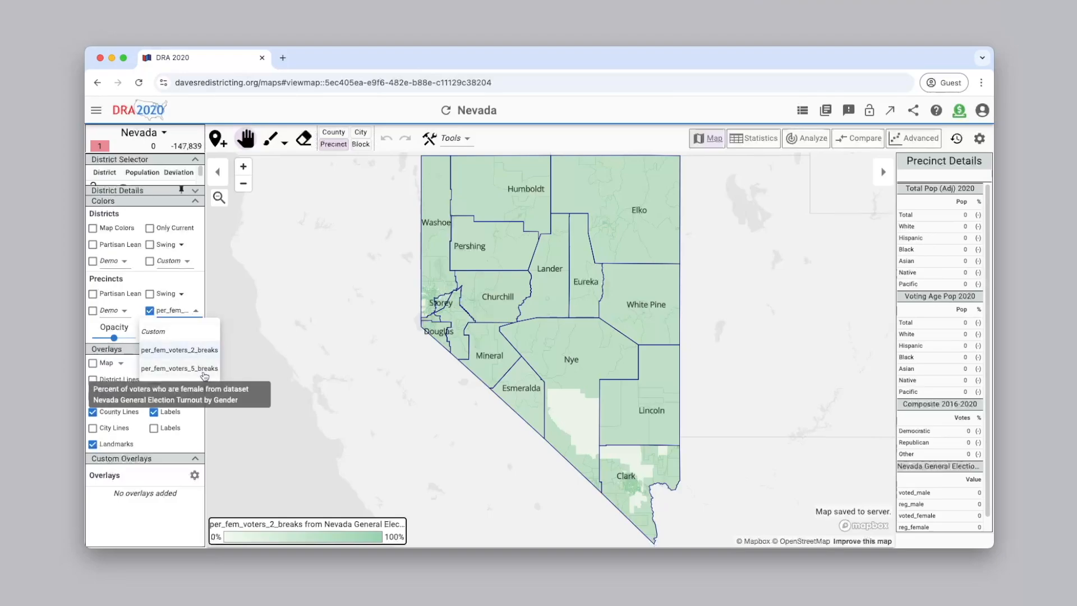
click(180, 369)
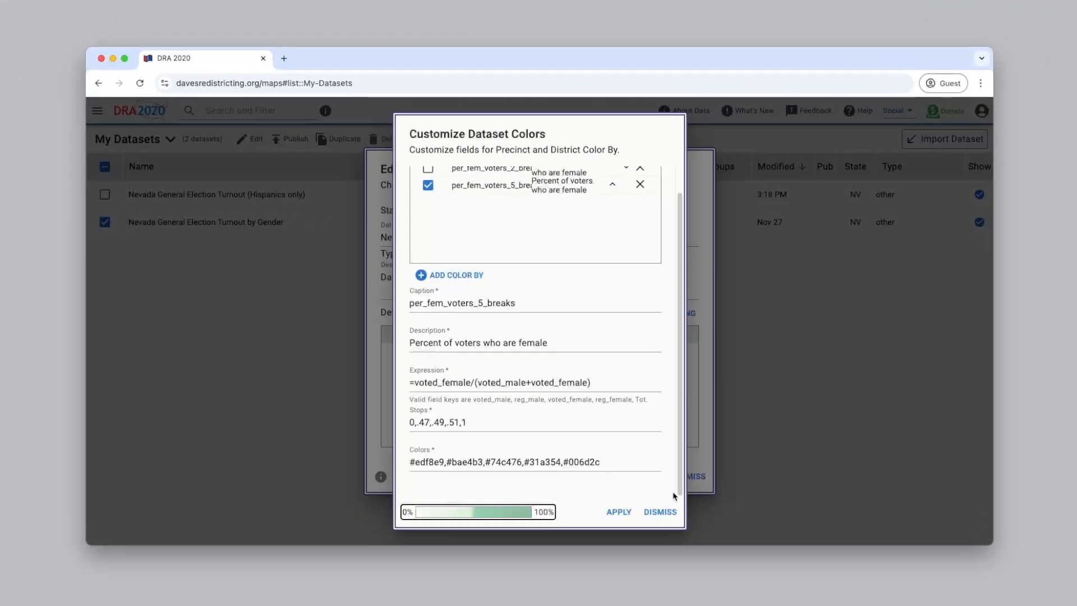
Step: Review the five color codes of per_fem_voters_5_breaks and dismiss the color and metadata dialogs without applying changes
drag(410, 463, 603, 462)
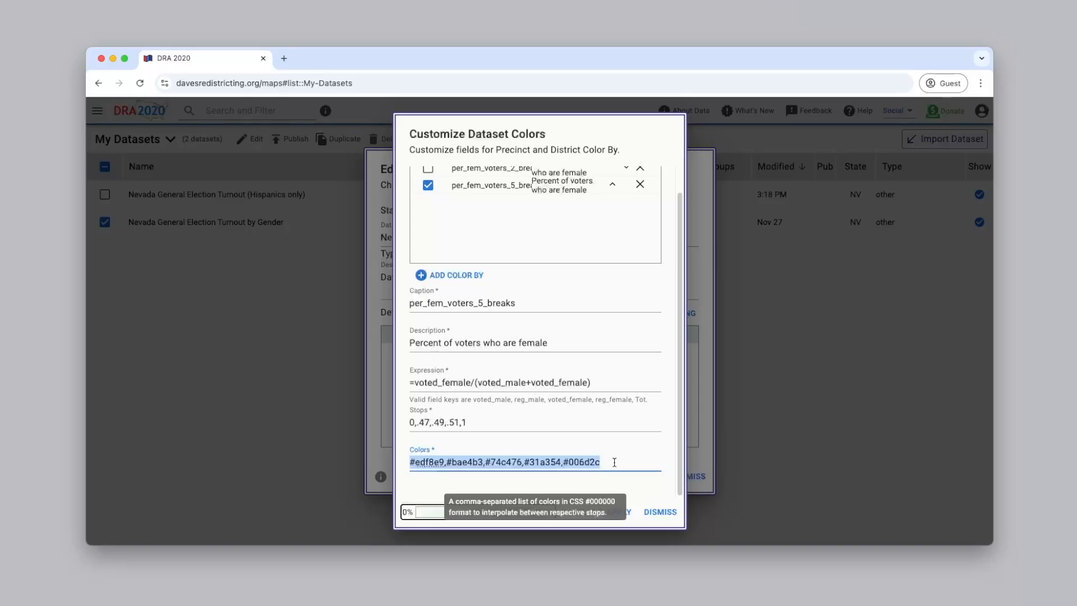
click(661, 512)
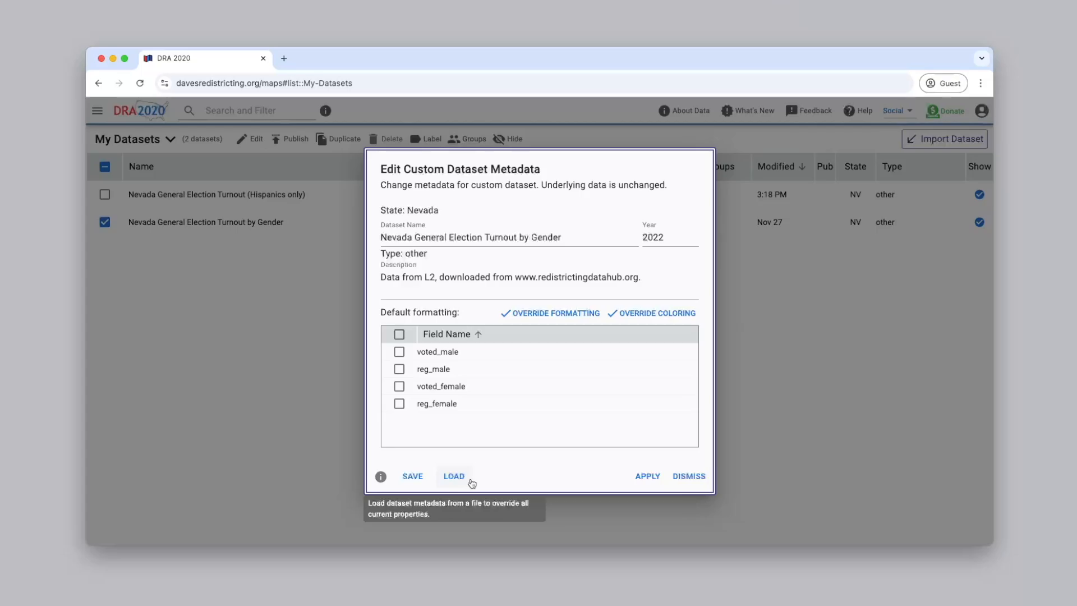
click(693, 483)
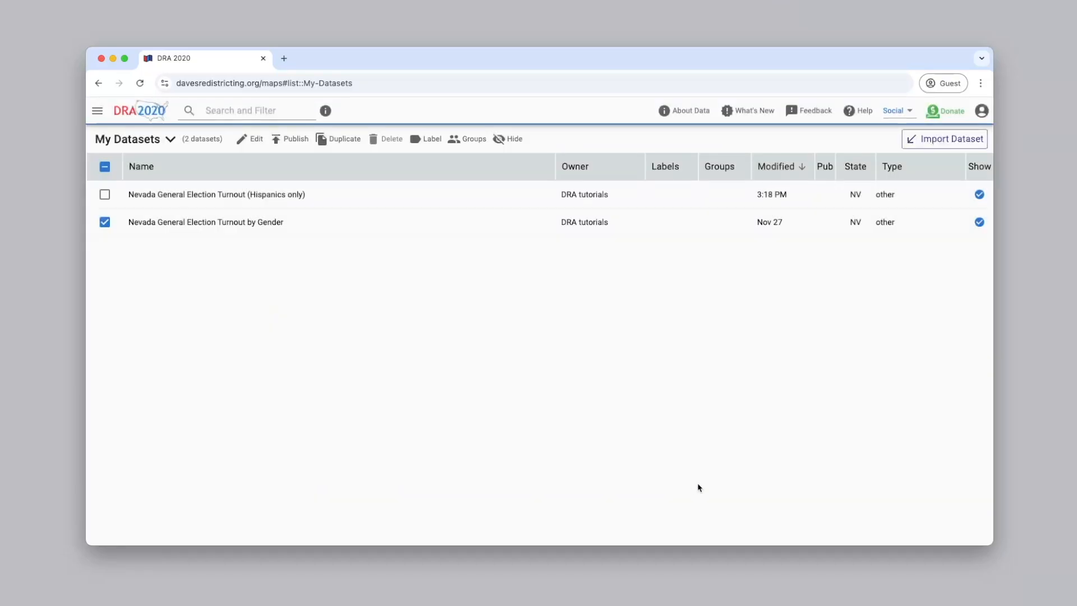
Step: Duplicate the Nevada General Election Turnout by Gender dataset and dismiss the completion notice
click(341, 144)
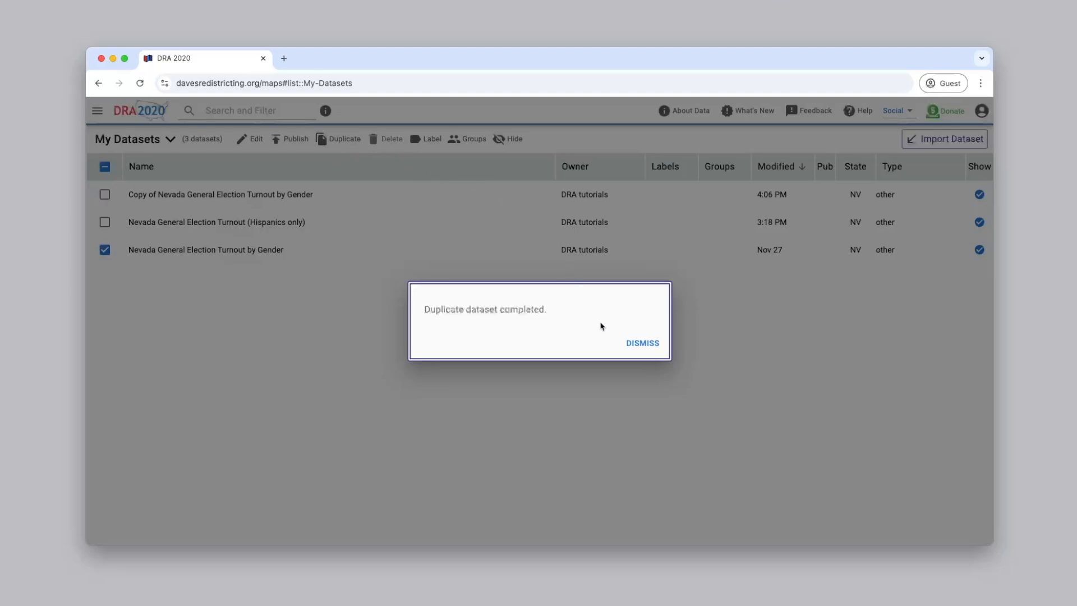
click(643, 343)
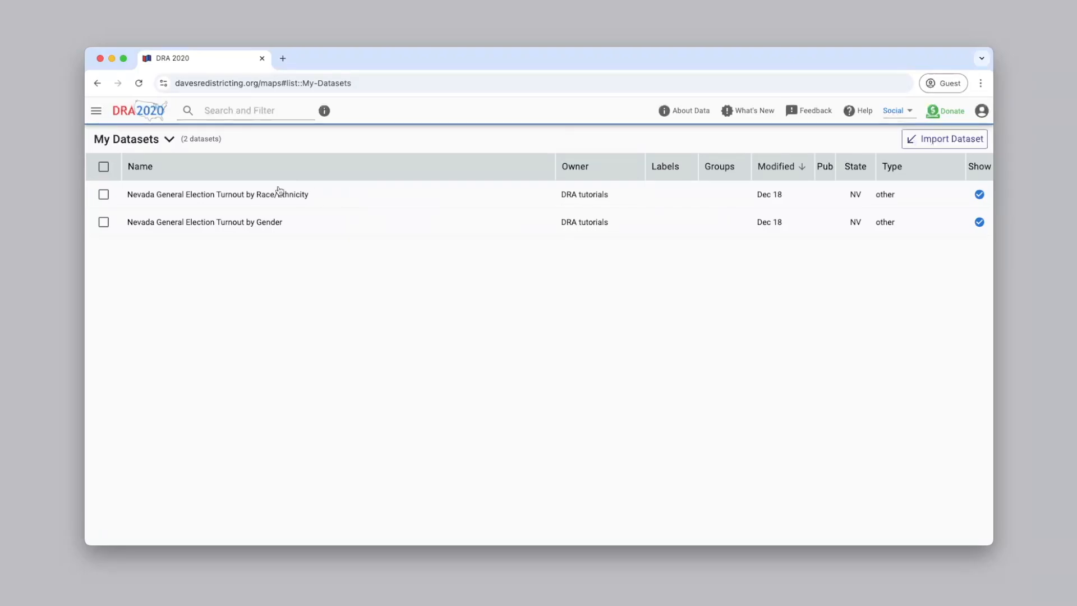
Step: Switch from the dataset list to My Maps and open the Nevada map
click(151, 143)
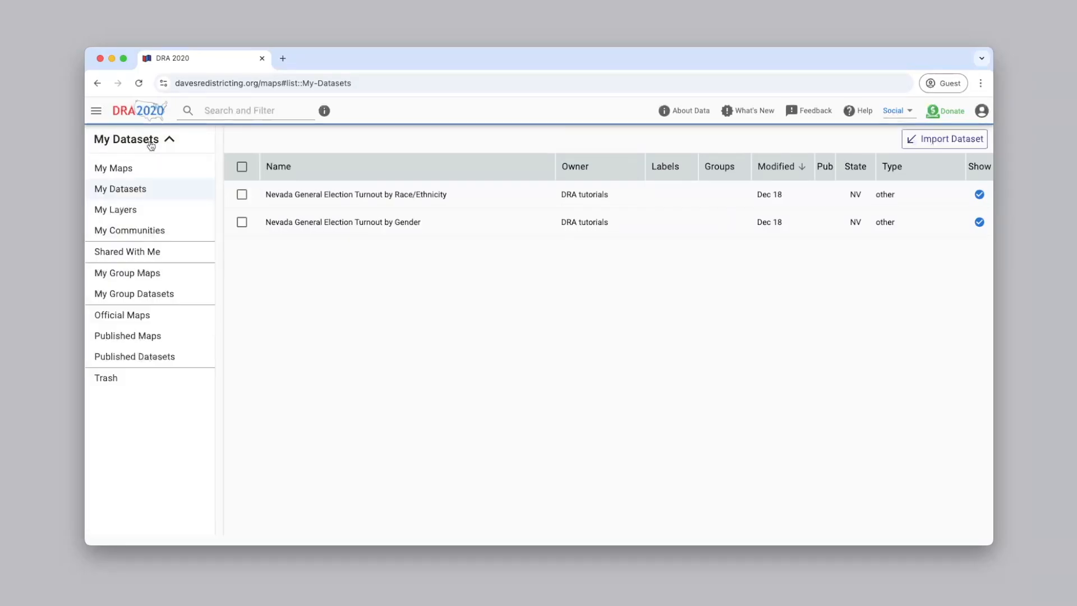
click(152, 170)
click(228, 200)
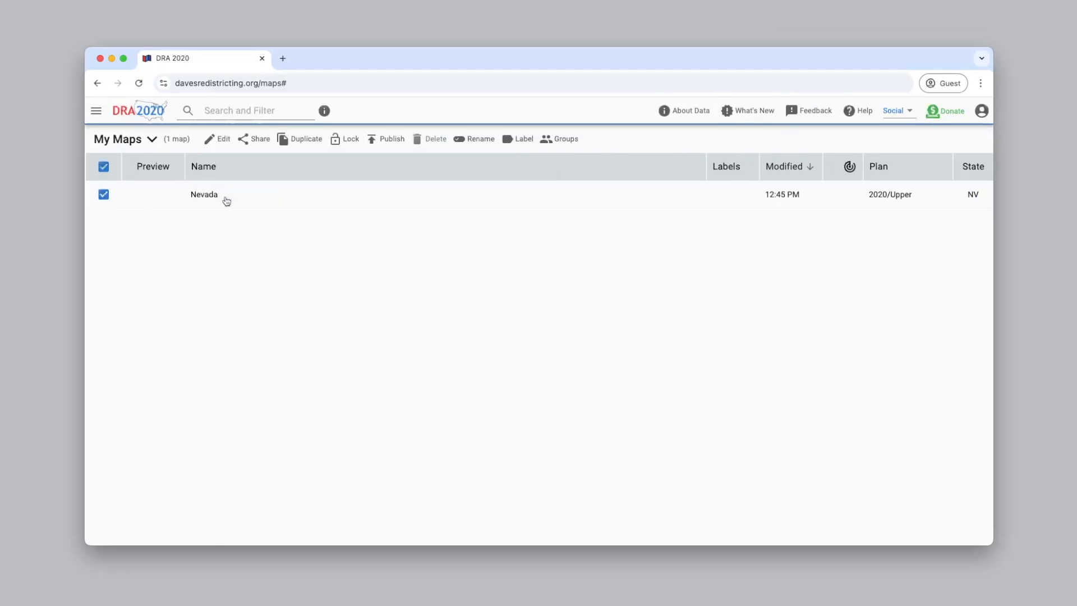
click(226, 199)
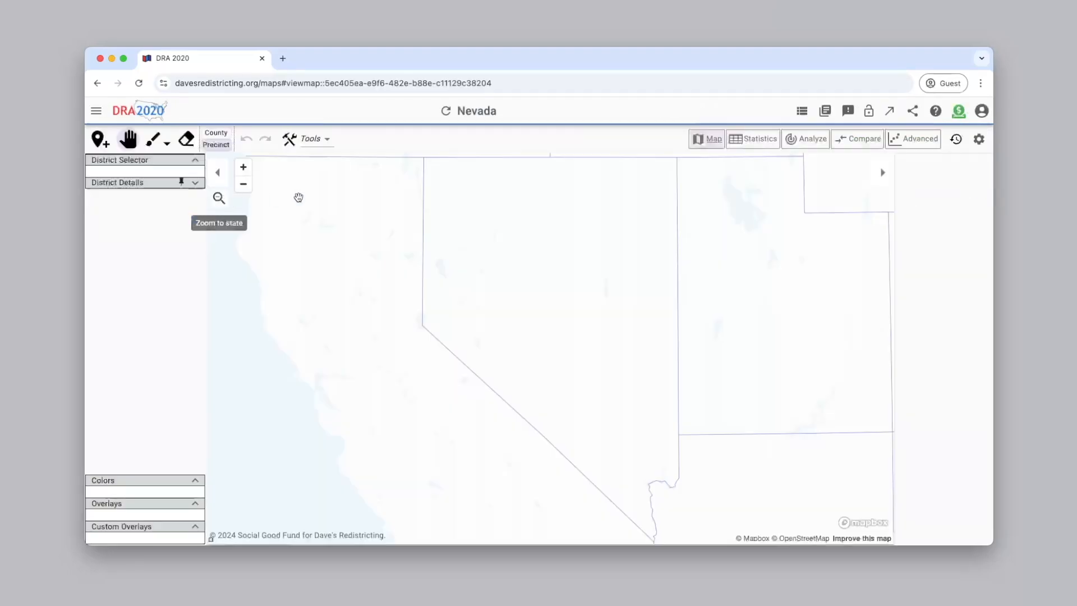
Step: Add the custom dataset Nevada General Election Turnout by Race/Ethnicity to the map's details through the data selection settings and apply it
click(979, 139)
scroll(987, 252, down, 3)
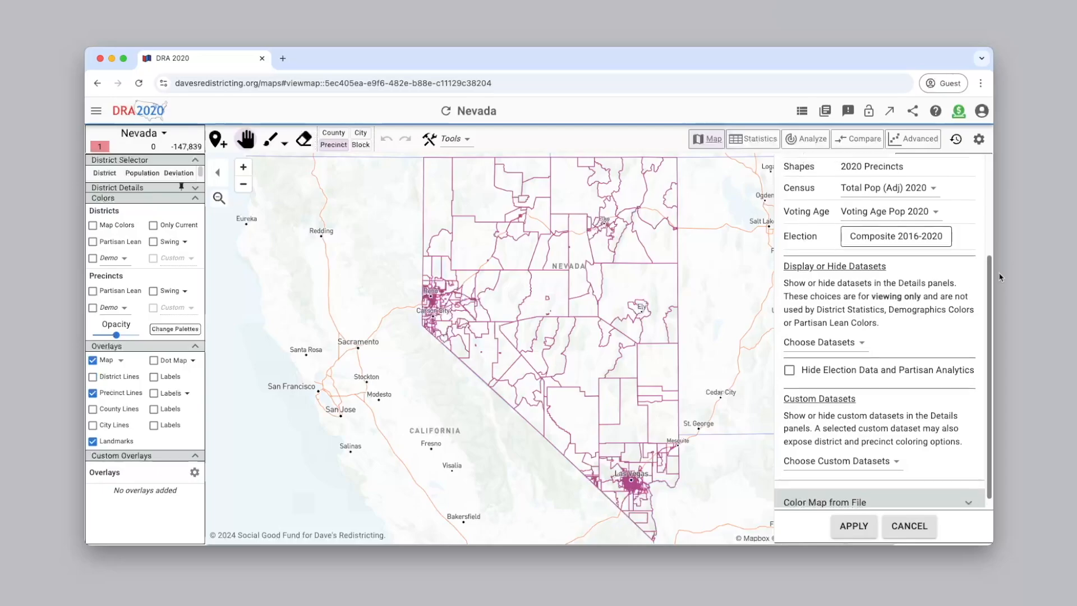
click(886, 455)
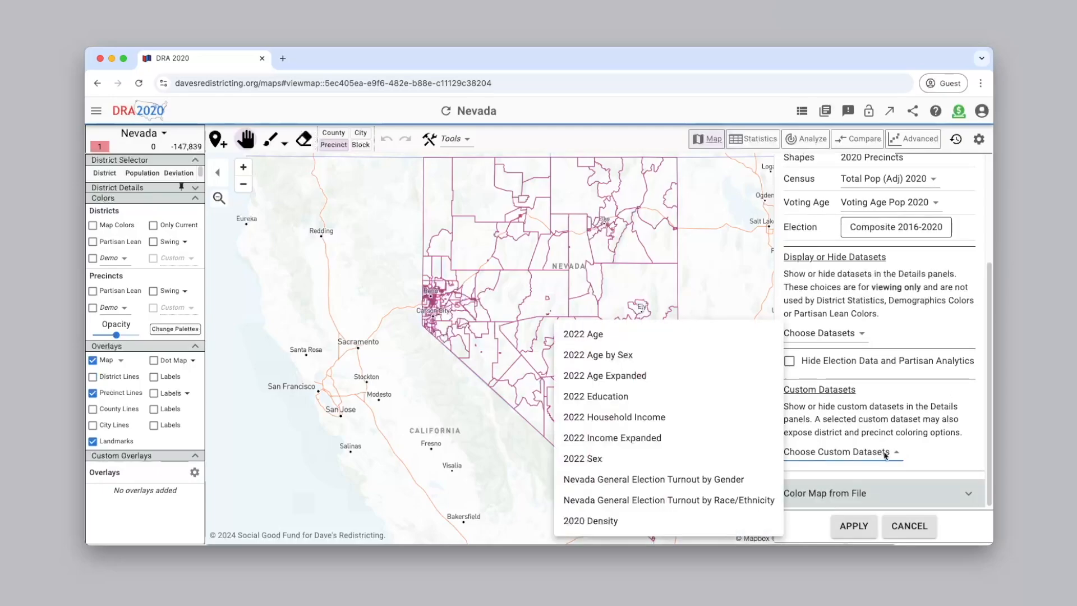
click(755, 501)
click(854, 525)
click(854, 526)
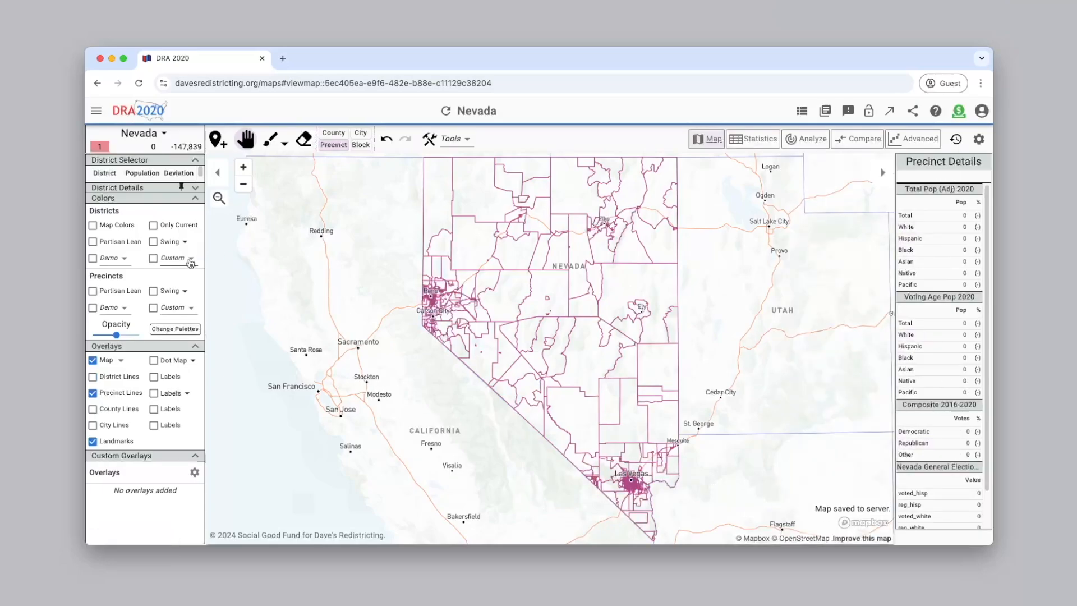
Step: Color the precincts by the custom field hisp_turnout and bring that field into view in the precinct details
click(189, 308)
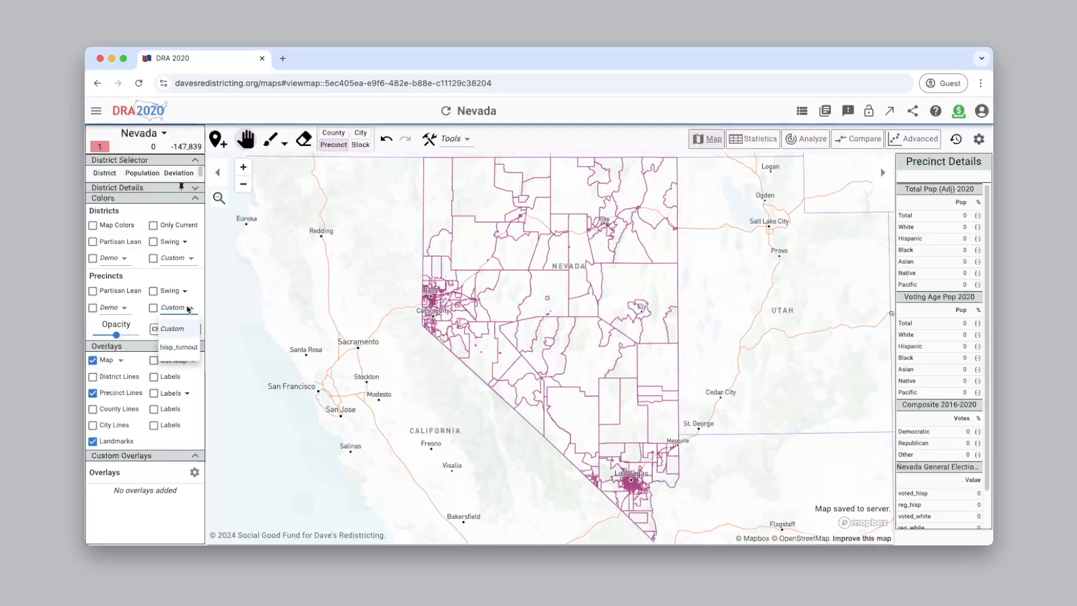
click(184, 352)
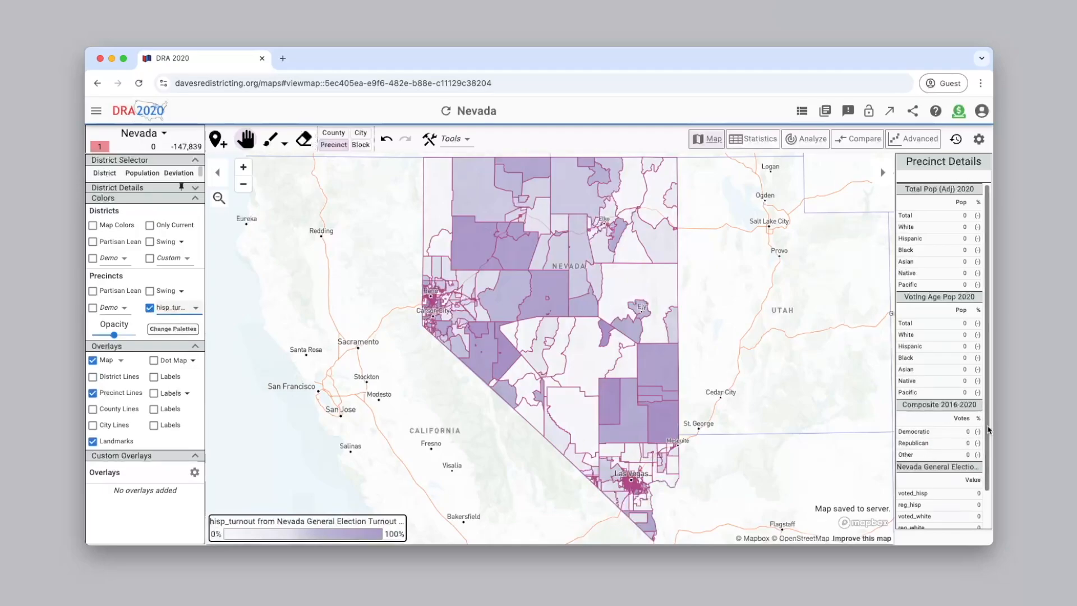
scroll(966, 524, down, 2)
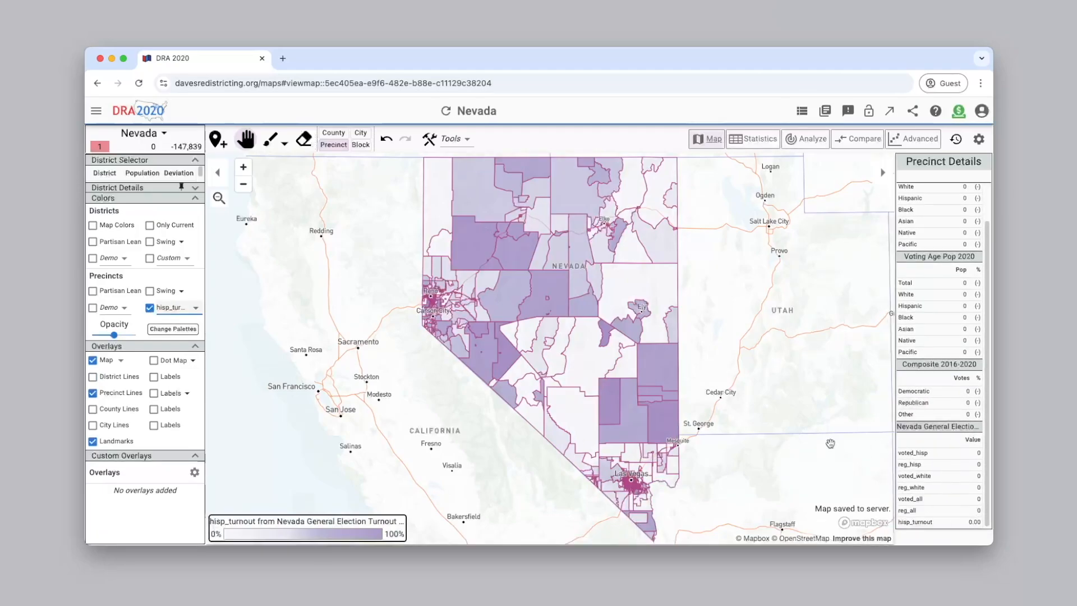
Step: Switch the map's selection level to Block, back to Precinct, and finally to County
mouse_move(634, 484)
click(366, 148)
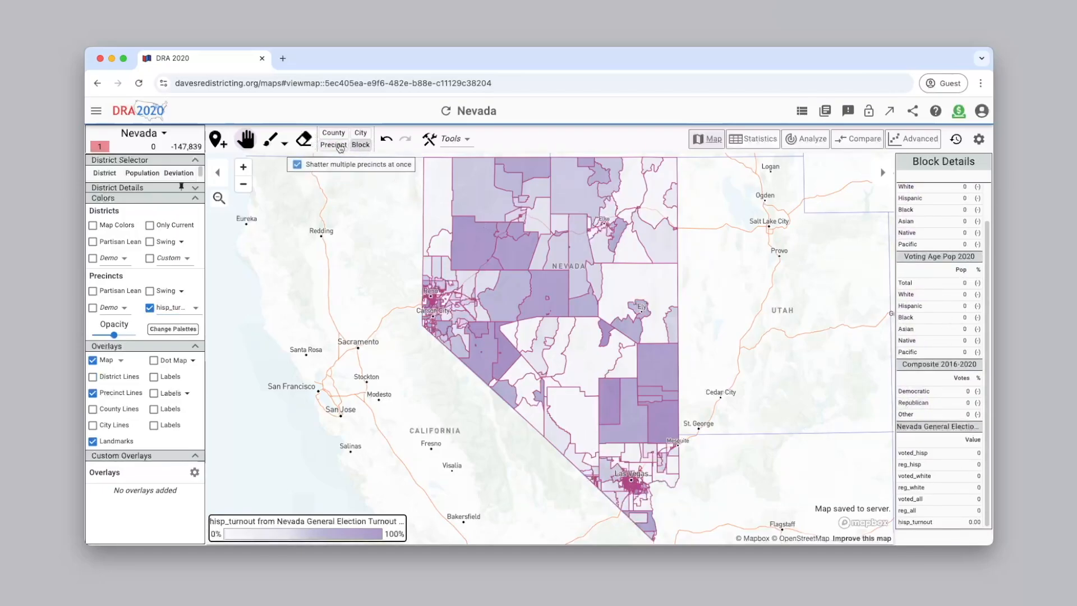
click(336, 145)
click(336, 133)
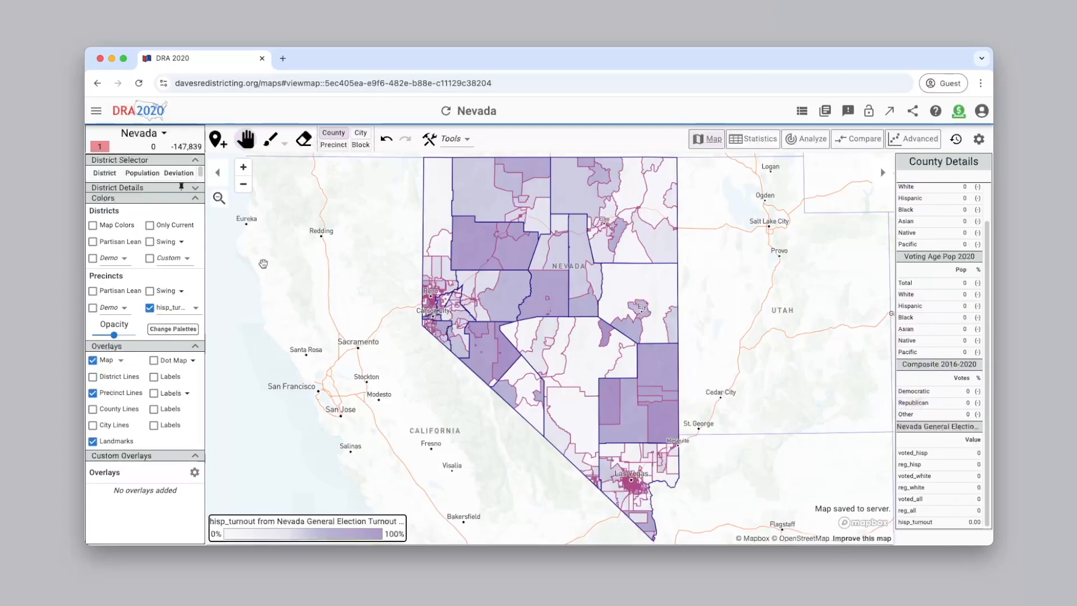
Step: Examine the statewide Nevada details down to the race/ethnicity turnout fields and close them
click(157, 137)
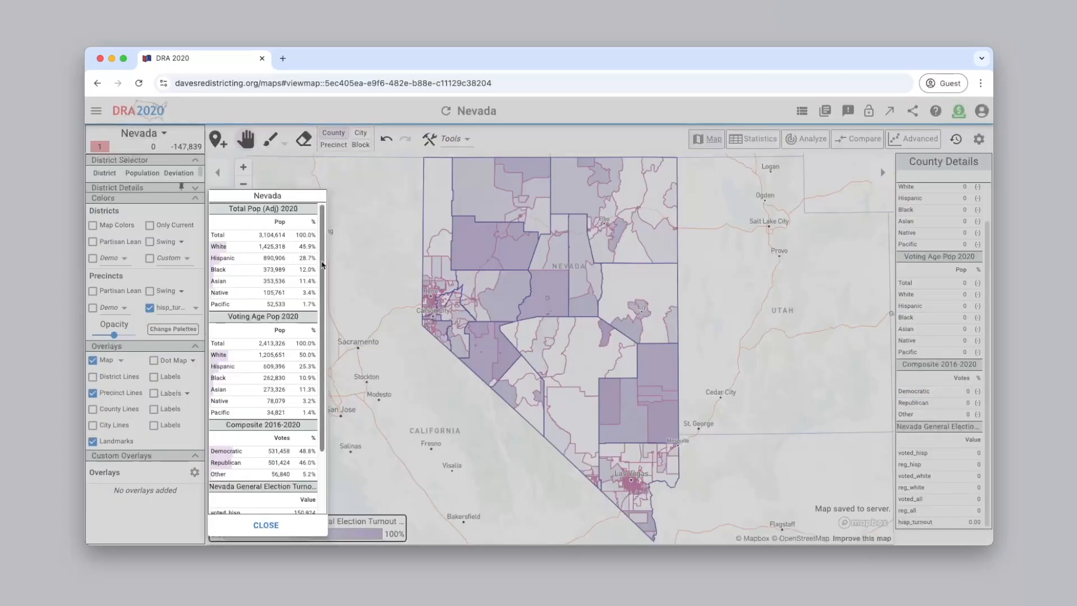
scroll(302, 449, down, 3)
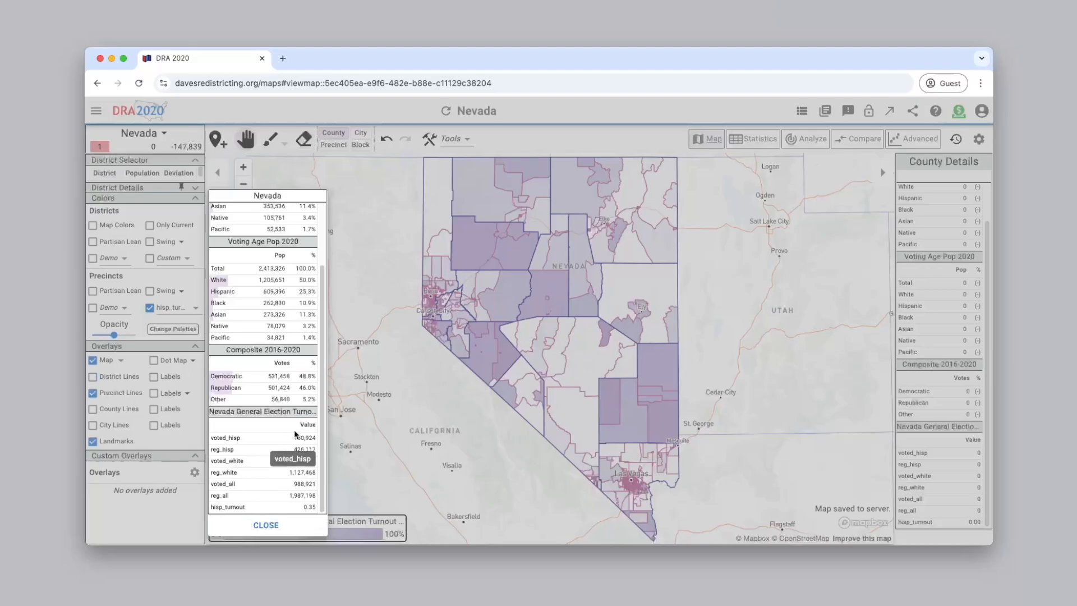
click(386, 266)
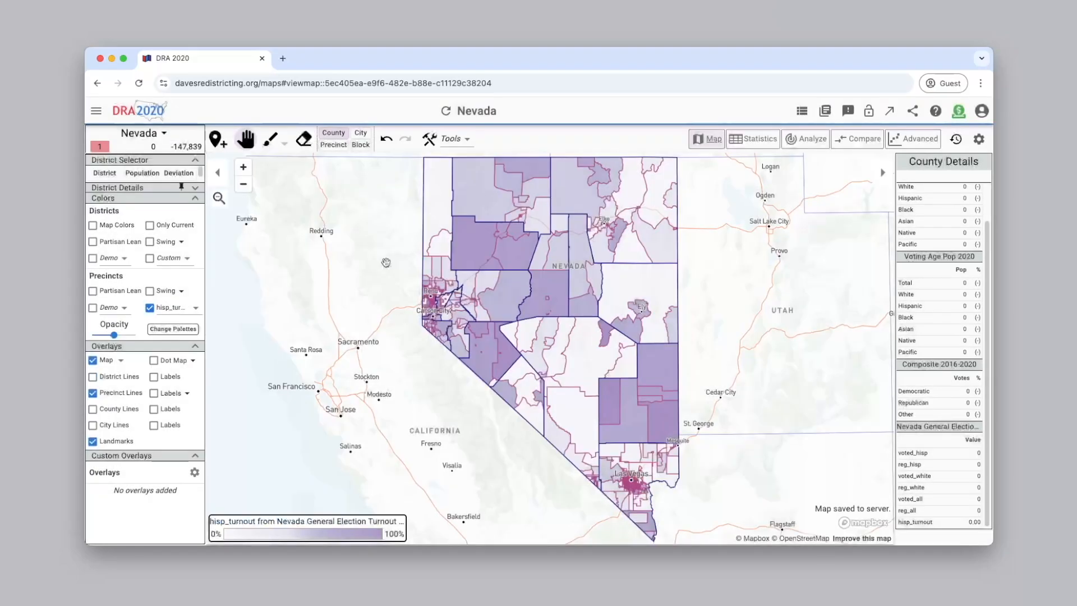